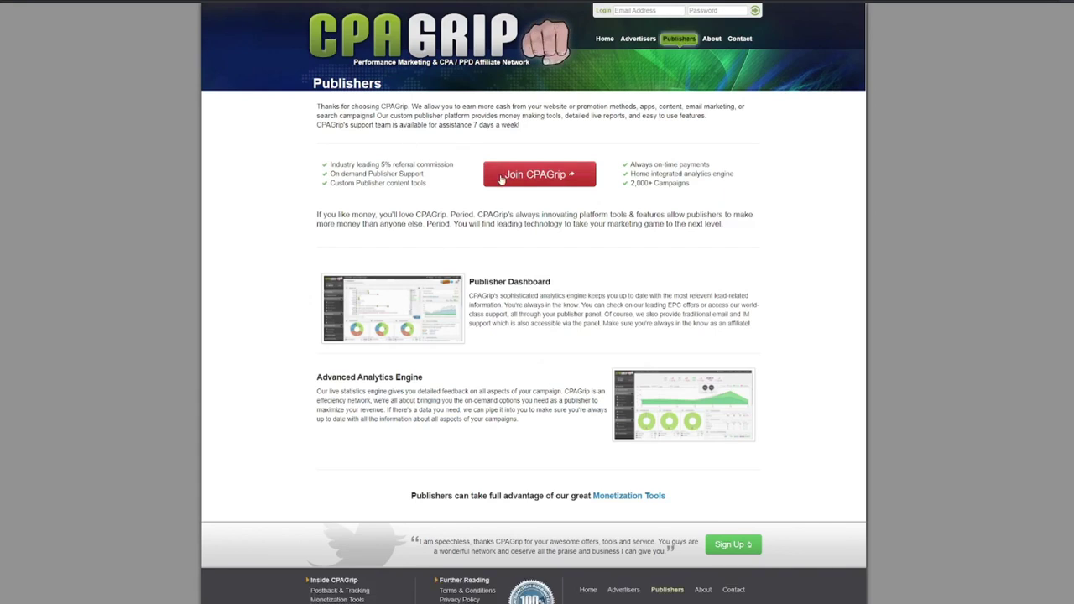
pyautogui.click(609, 500)
pyautogui.scroll(-2, 557, 131)
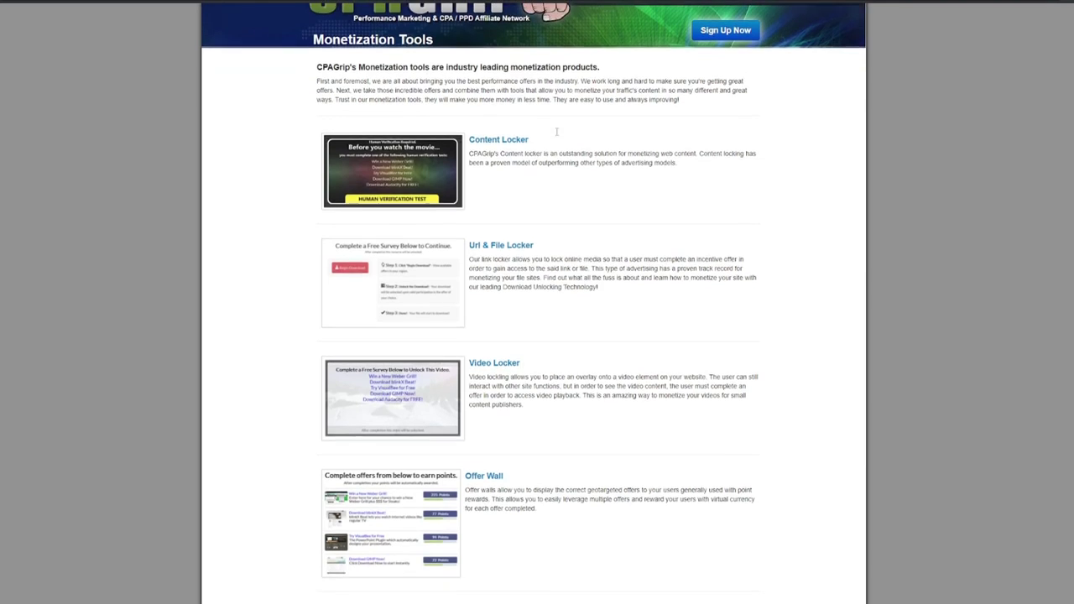
pyautogui.scroll(-4, 556, 134)
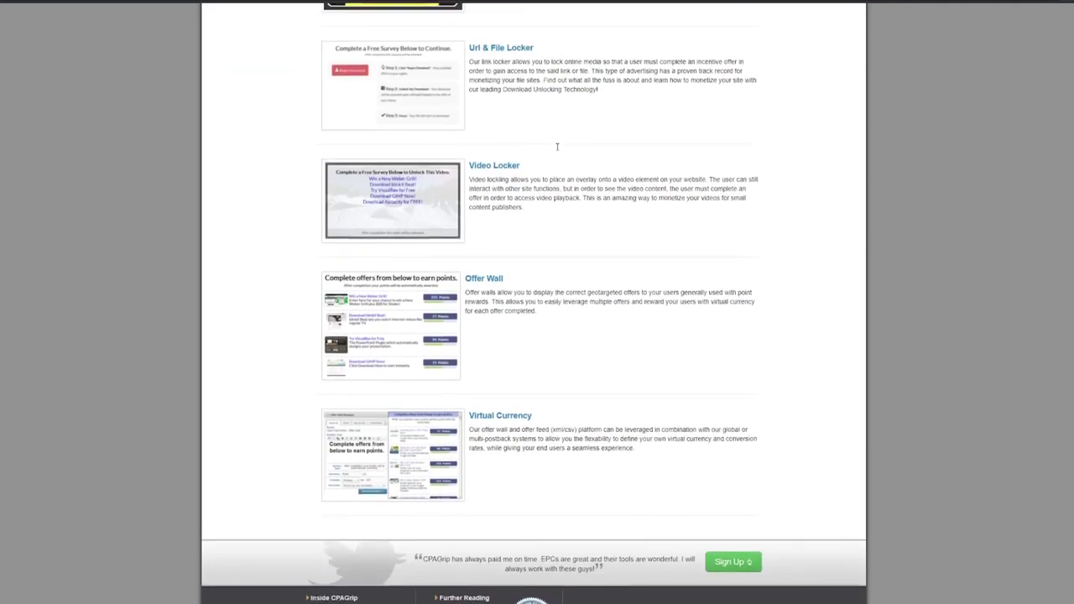
pyautogui.scroll(5, 556, 147)
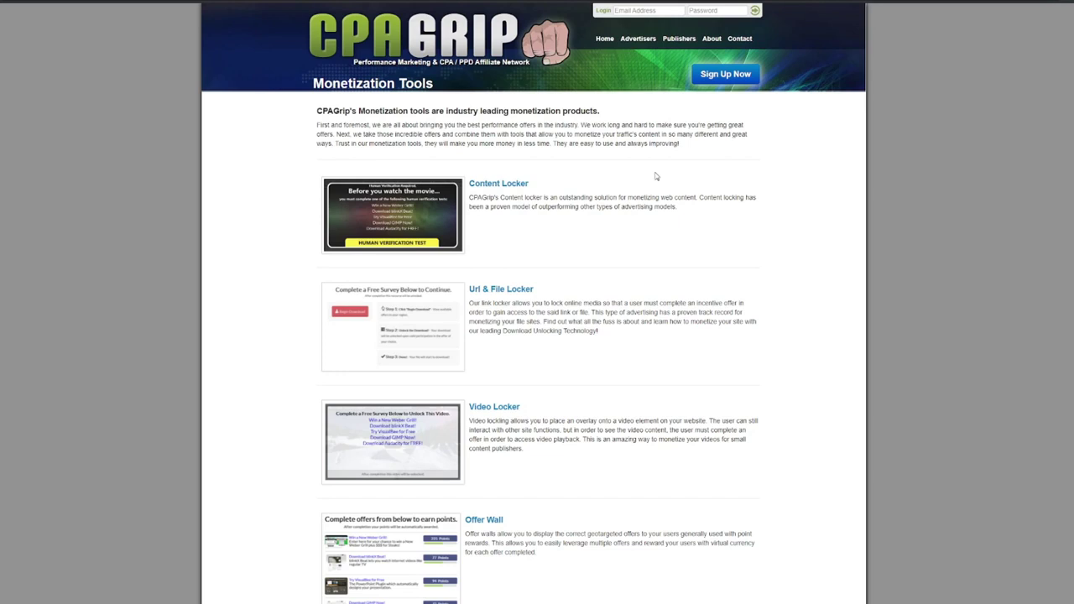
pyautogui.click(726, 77)
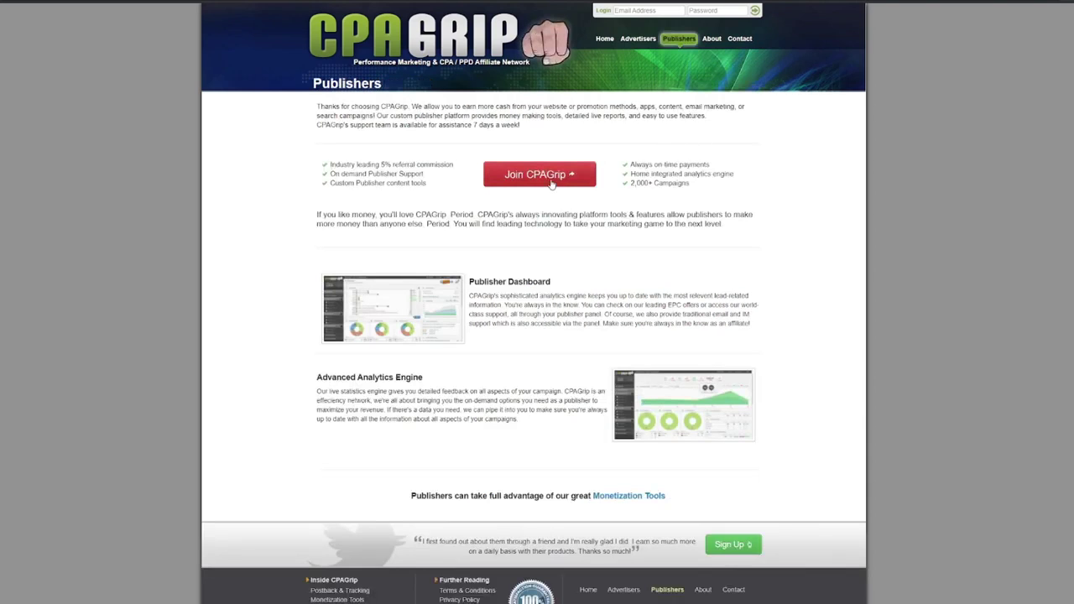
# Open the CPAGrip publisher sign-up form with the Join CPAGrip button
pyautogui.click(553, 176)
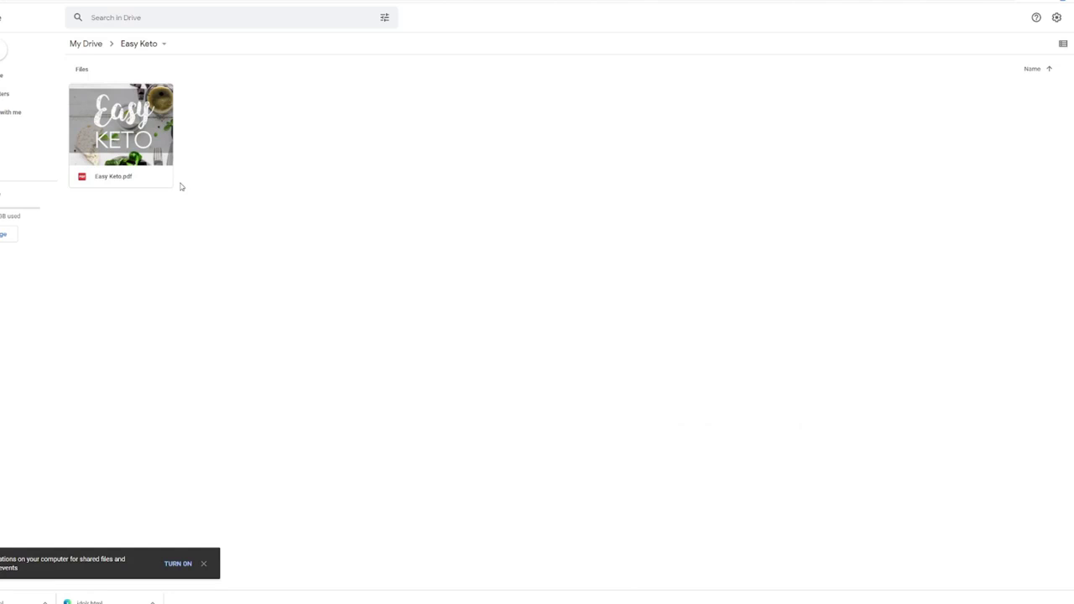
# Share Easy Keto.pdf with anyone who has the link and paste that link into Notepad
pyautogui.click(116, 140)
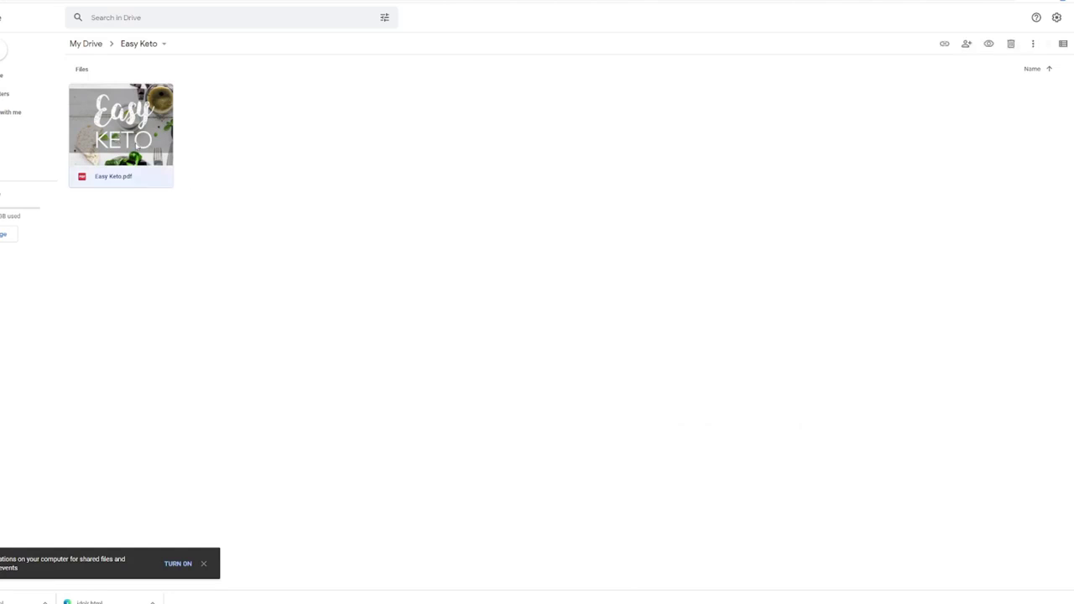
pyautogui.rightClick(135, 143)
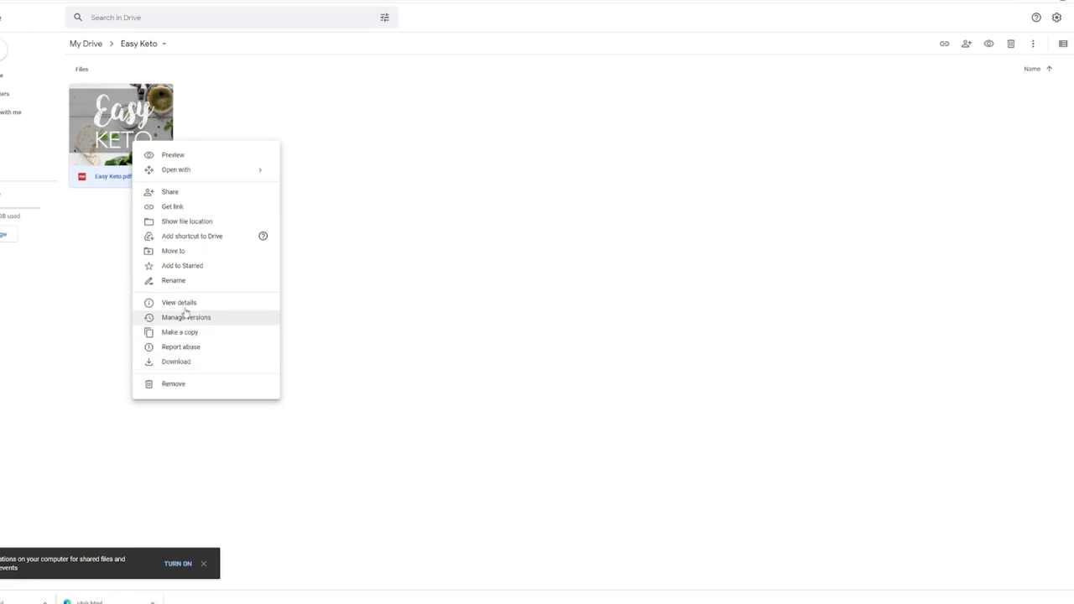
pyautogui.click(178, 207)
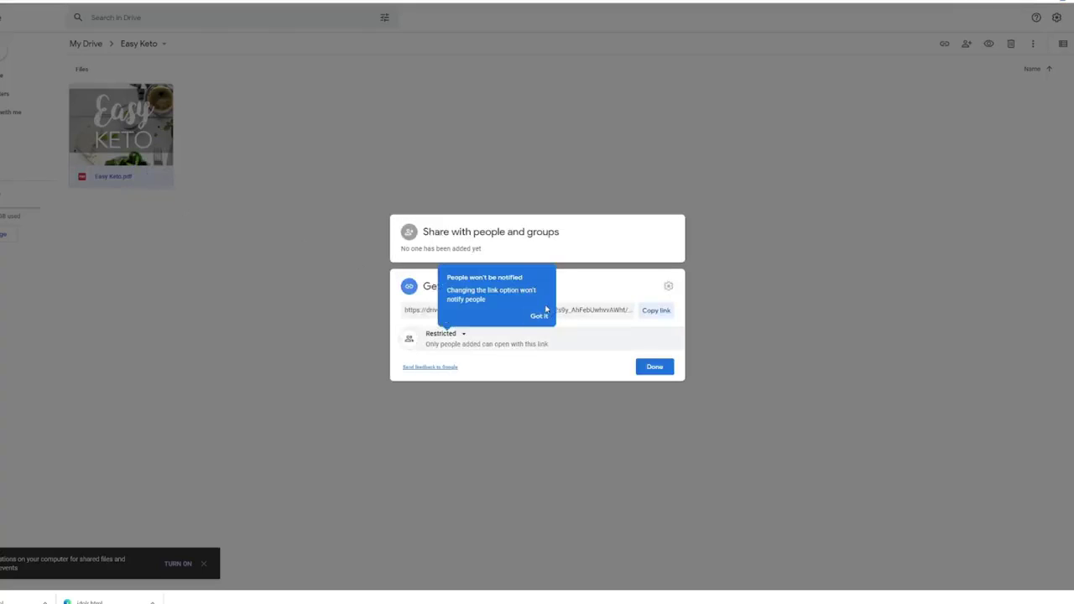
pyautogui.click(538, 316)
pyautogui.click(453, 335)
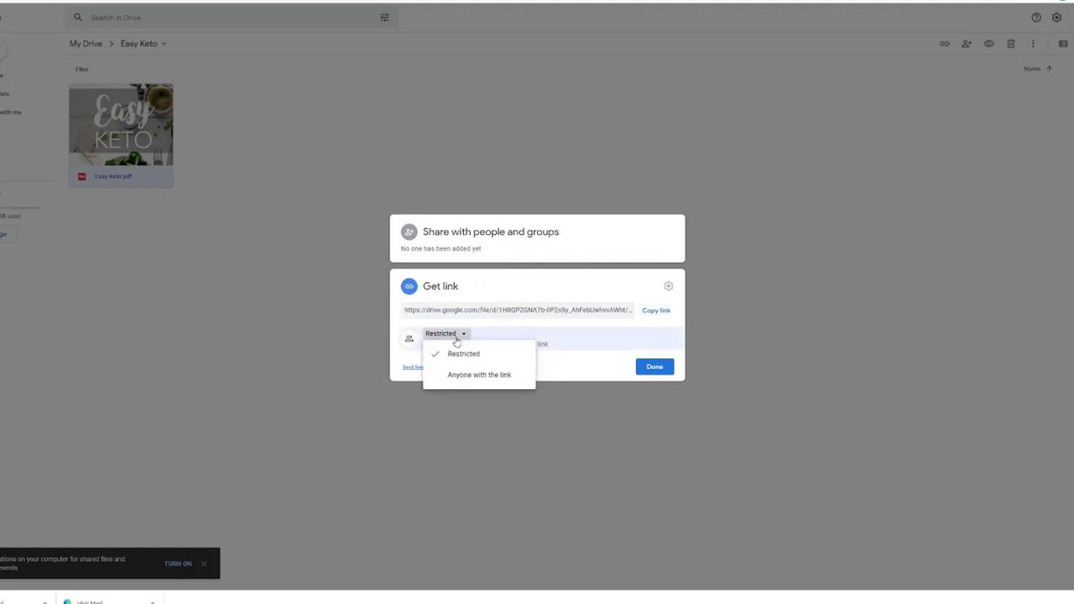
pyautogui.click(472, 377)
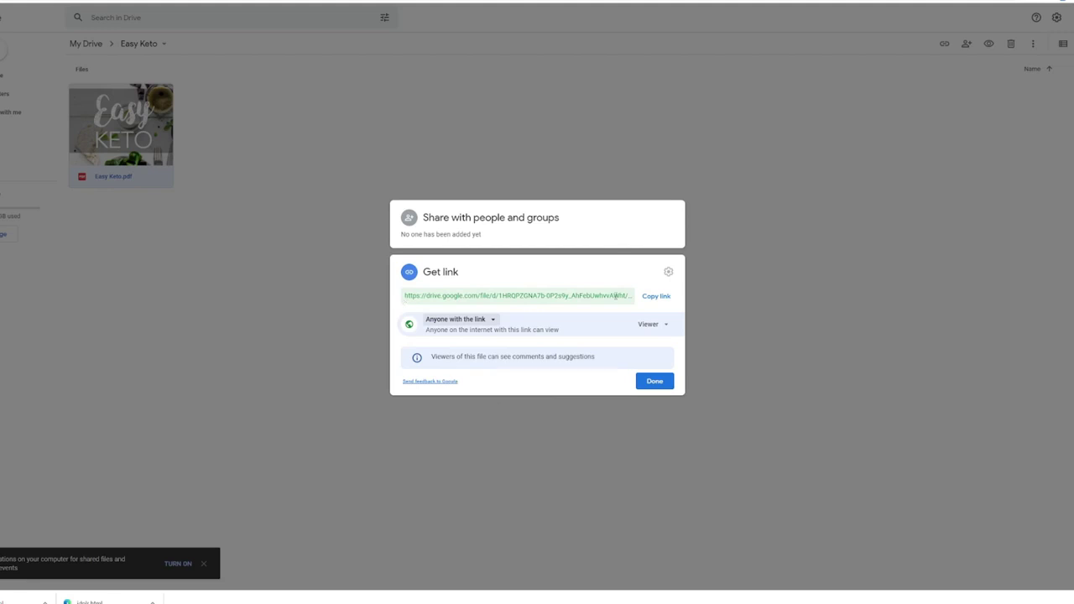
pyautogui.click(653, 296)
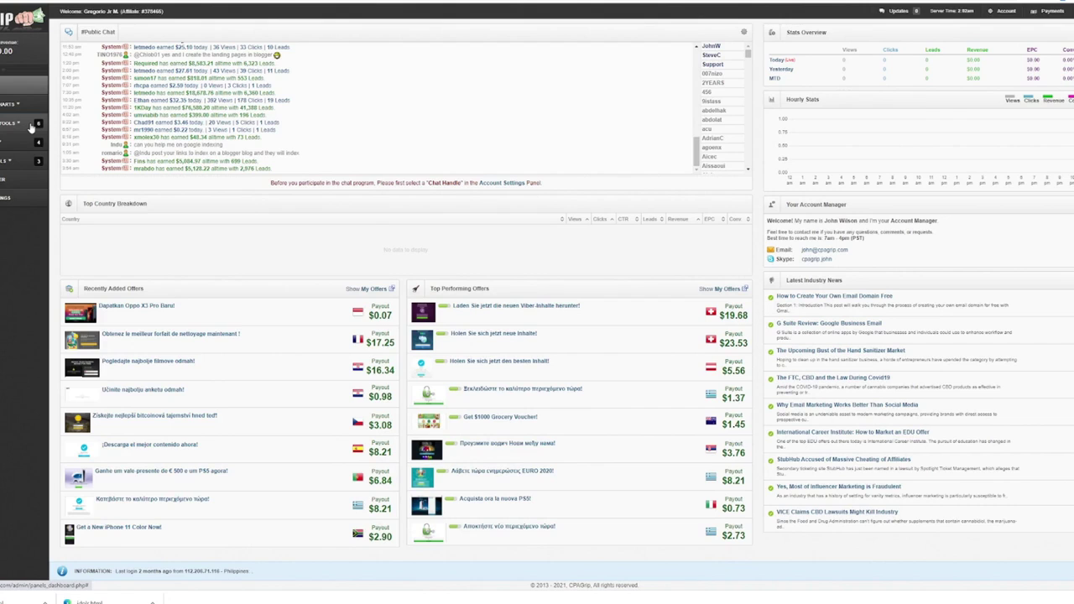
# Create a new URL / File Locker from Tools and accept the terms of service
pyautogui.click(24, 126)
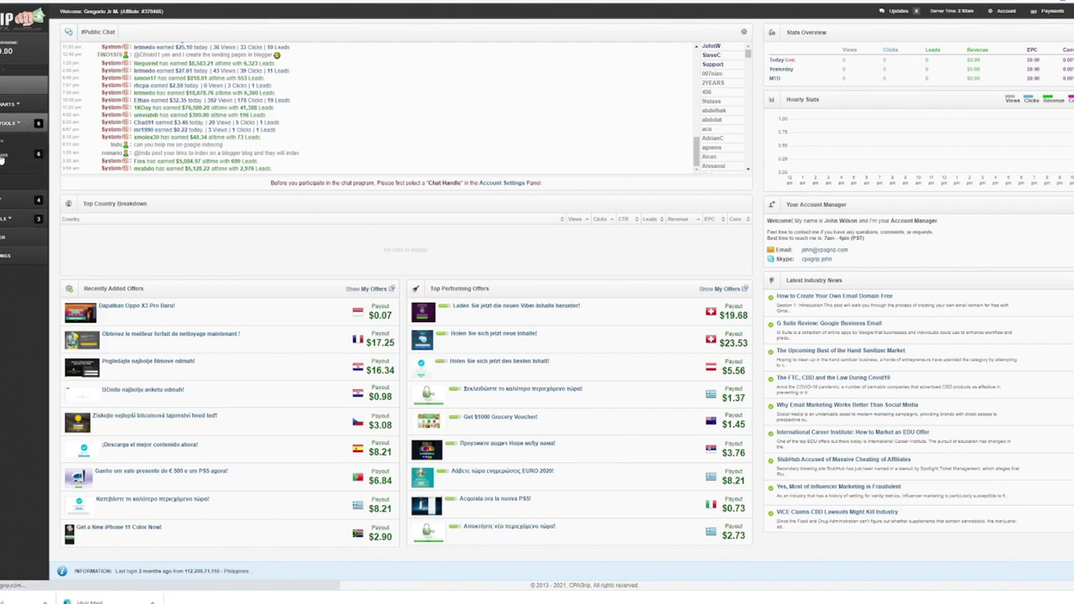
pyautogui.click(4, 157)
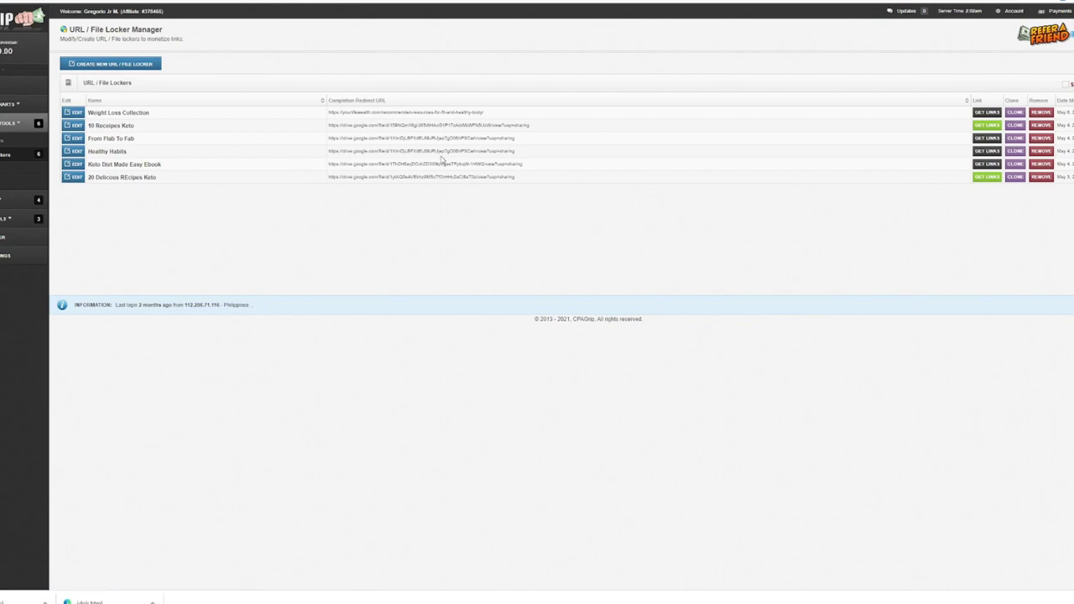
pyautogui.click(134, 67)
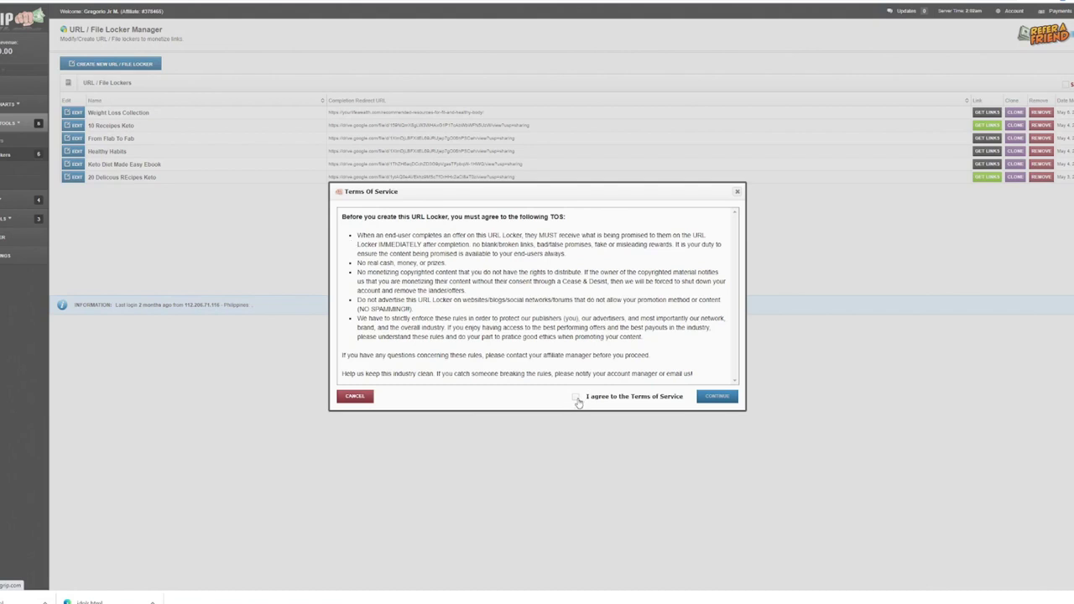
pyautogui.click(577, 397)
pyautogui.click(706, 398)
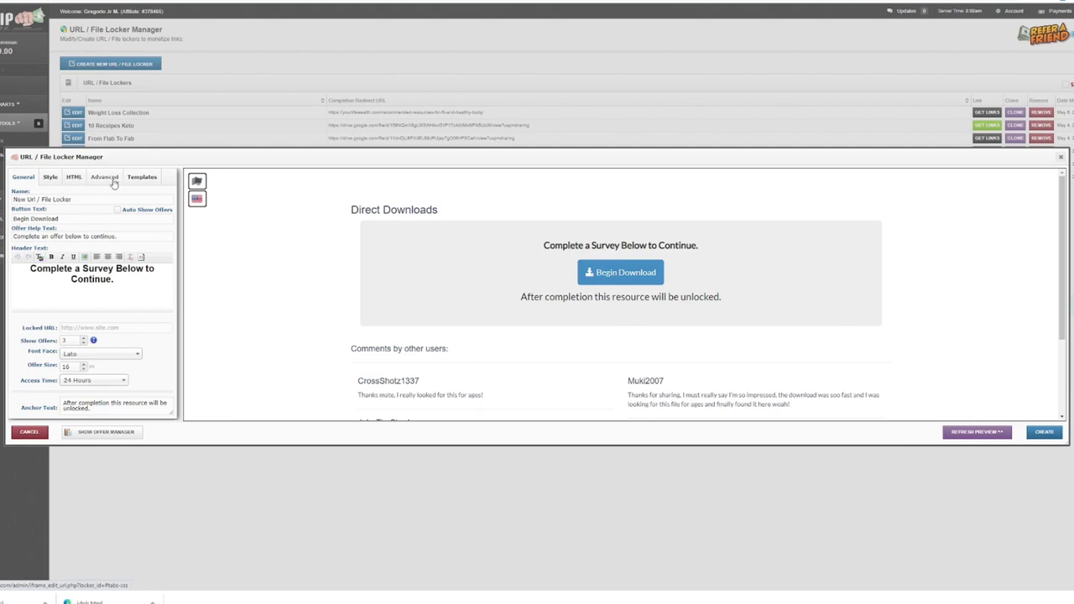
# Apply the Human Verification template and name the locker 'Easy Keto EBook File Locker'
pyautogui.click(141, 177)
pyautogui.scroll(-2, 125, 285)
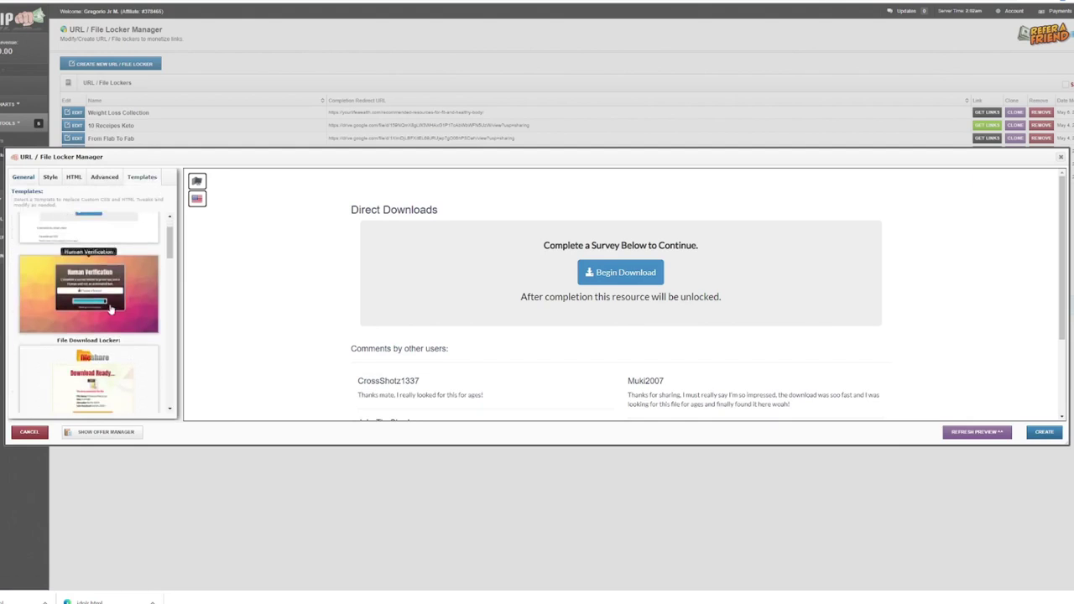
pyautogui.click(126, 287)
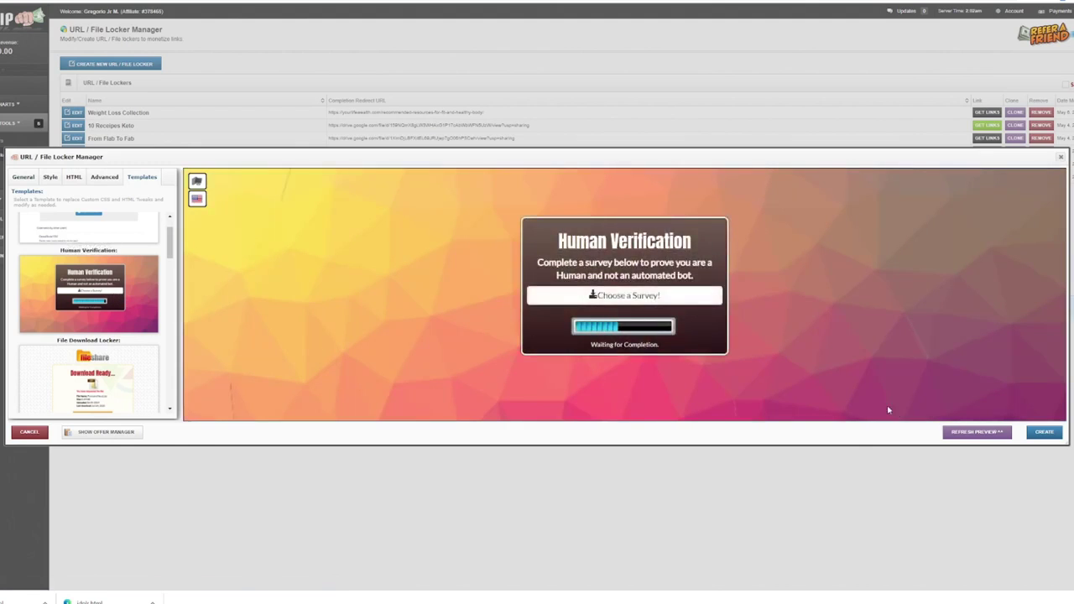
pyautogui.click(20, 180)
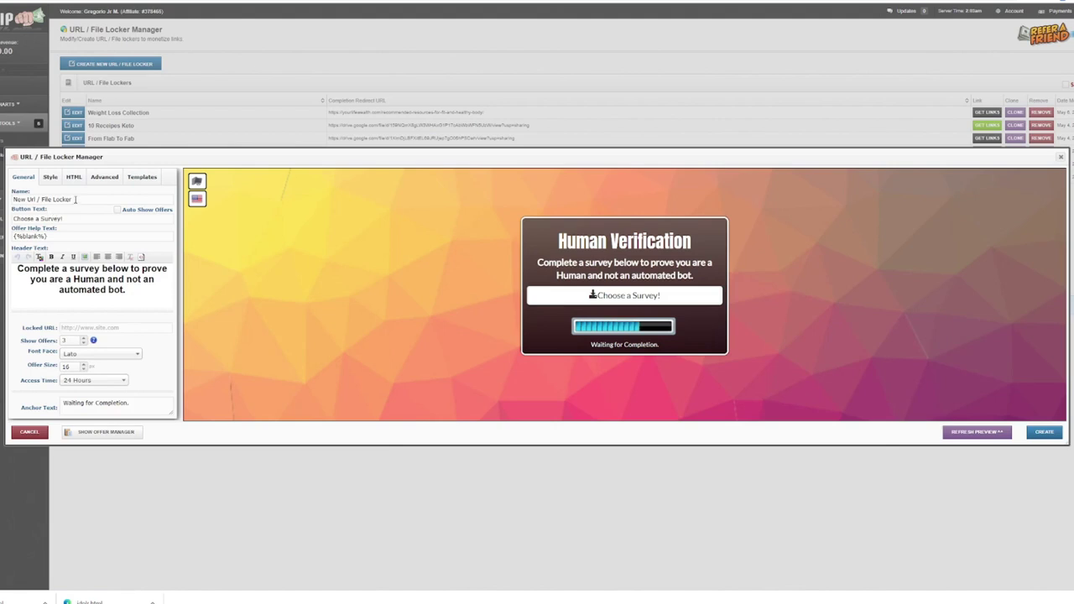
pyautogui.moveTo(74, 199); pyautogui.dragTo(9, 202)
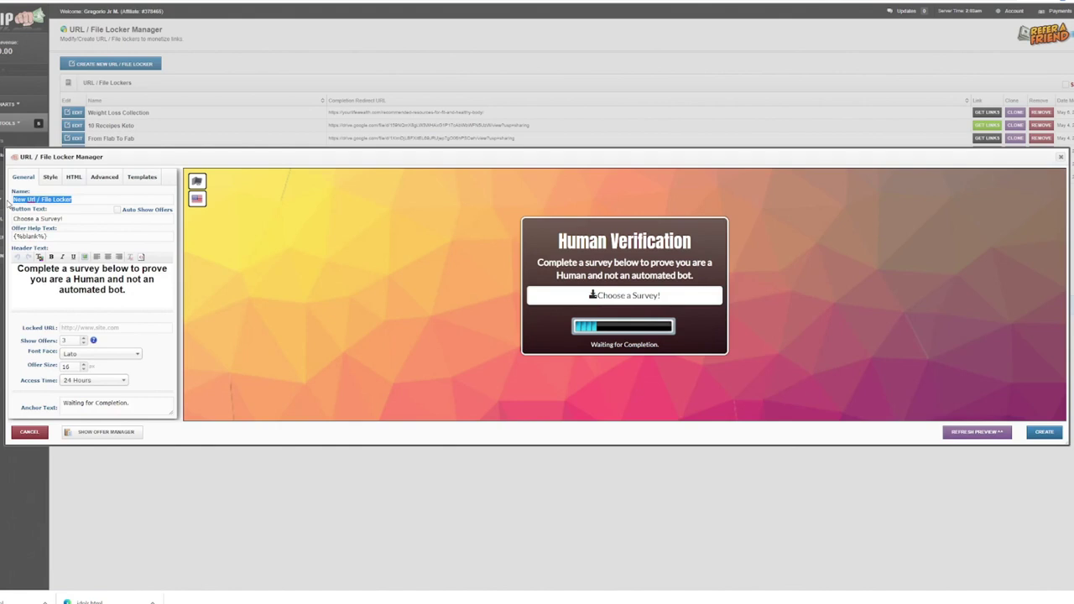
pyautogui.write('Easy')
pyautogui.write(' Keto Gu')
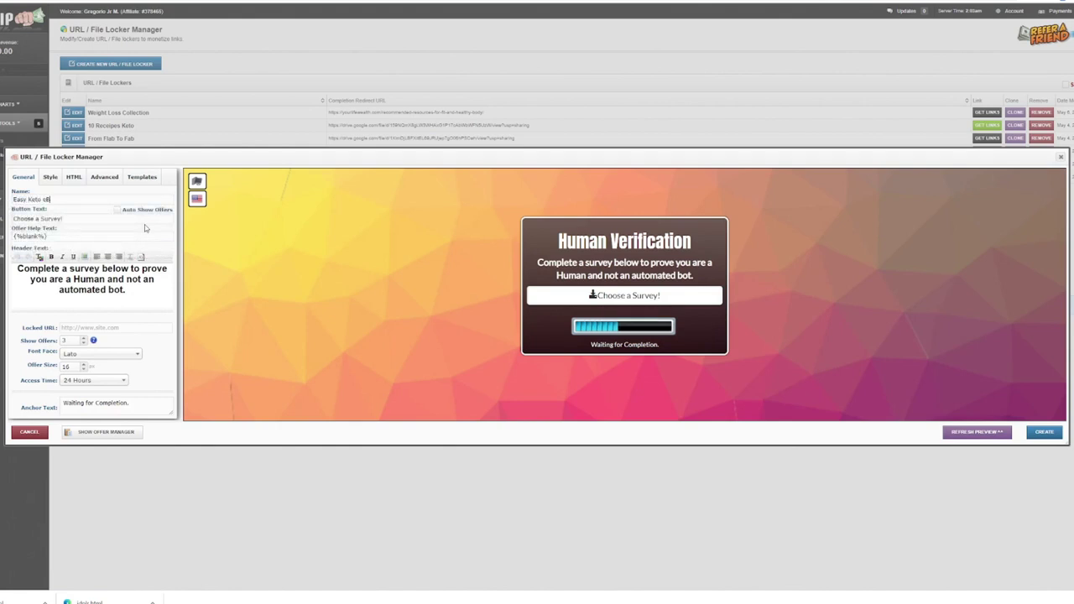
pyautogui.write('ook File Locker')
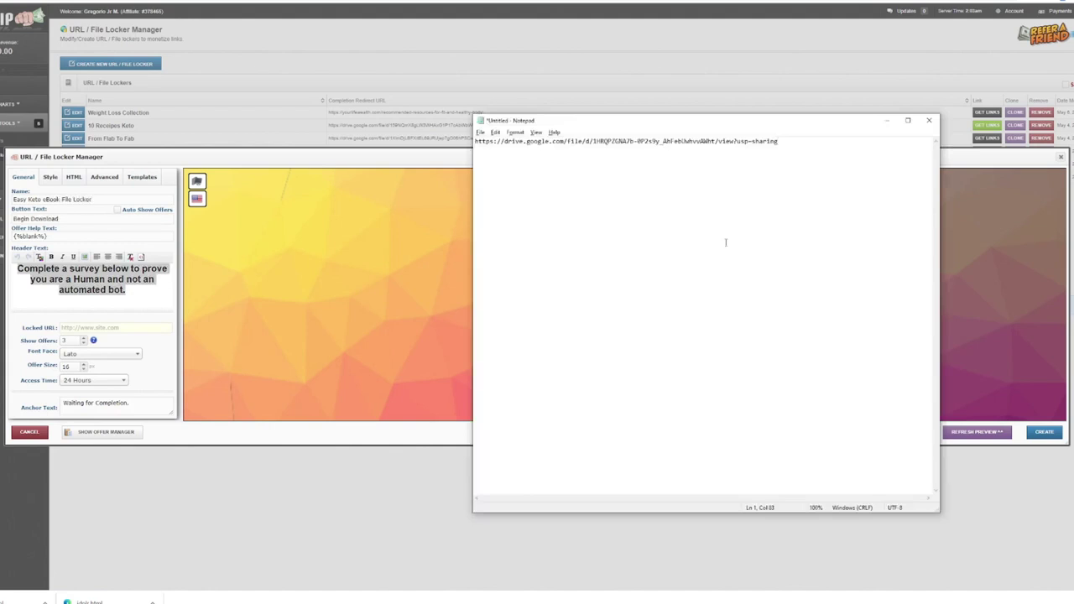
# Set the Google Drive ebook share link as the locked URL and create the locker
pyautogui.moveTo(793, 140); pyautogui.dragTo(474, 141)
pyautogui.hotkey('ctrl', 'c')
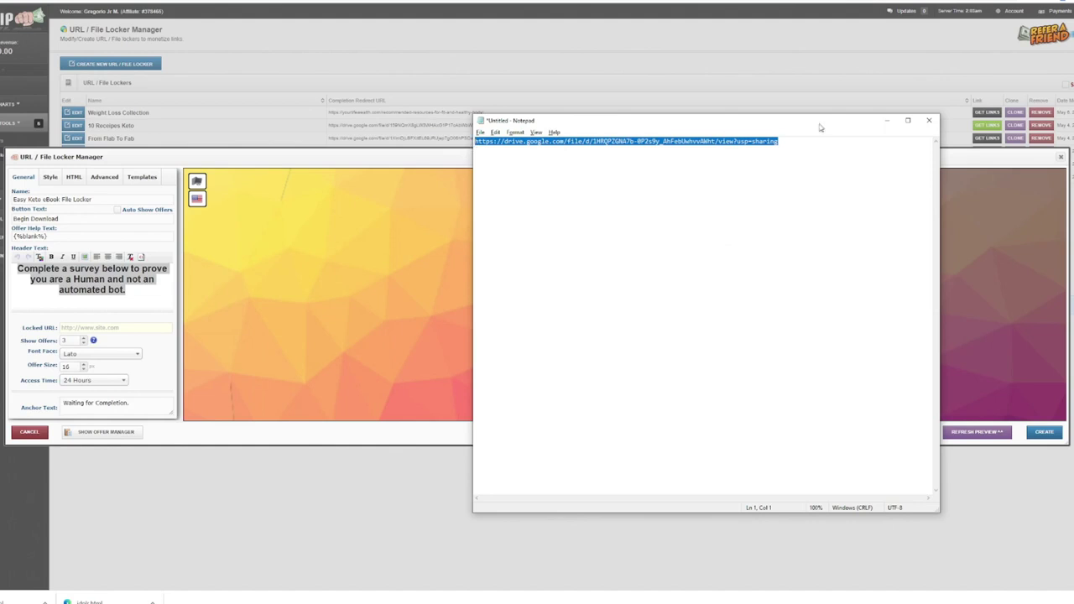
pyautogui.click(887, 120)
pyautogui.click(100, 327)
pyautogui.hotkey('ctrl', 'v')
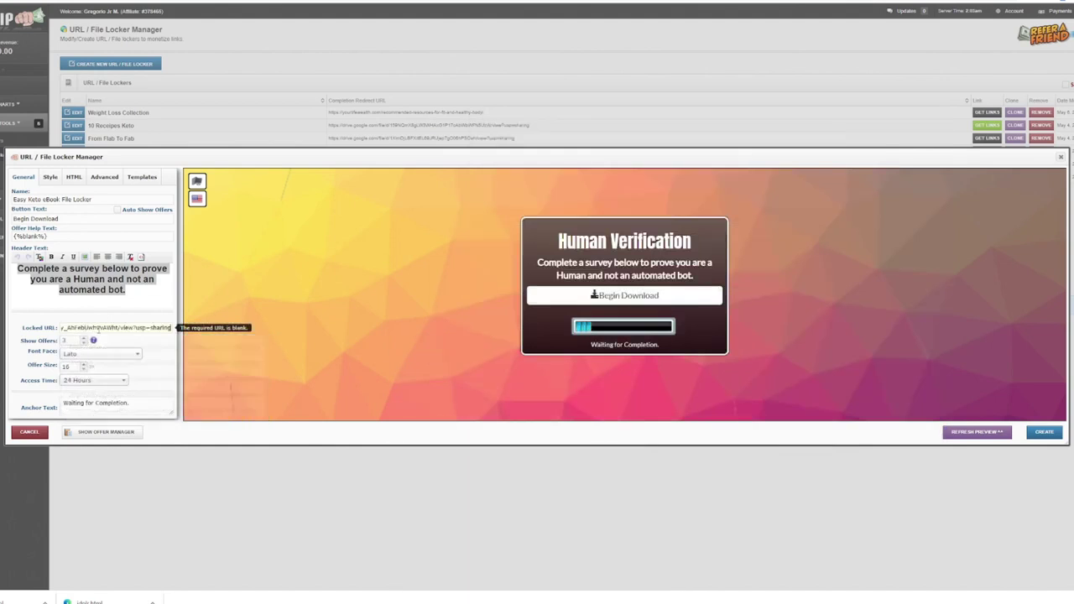
pyautogui.press('Tab')
pyautogui.press('Tab')
pyautogui.press('Tab')
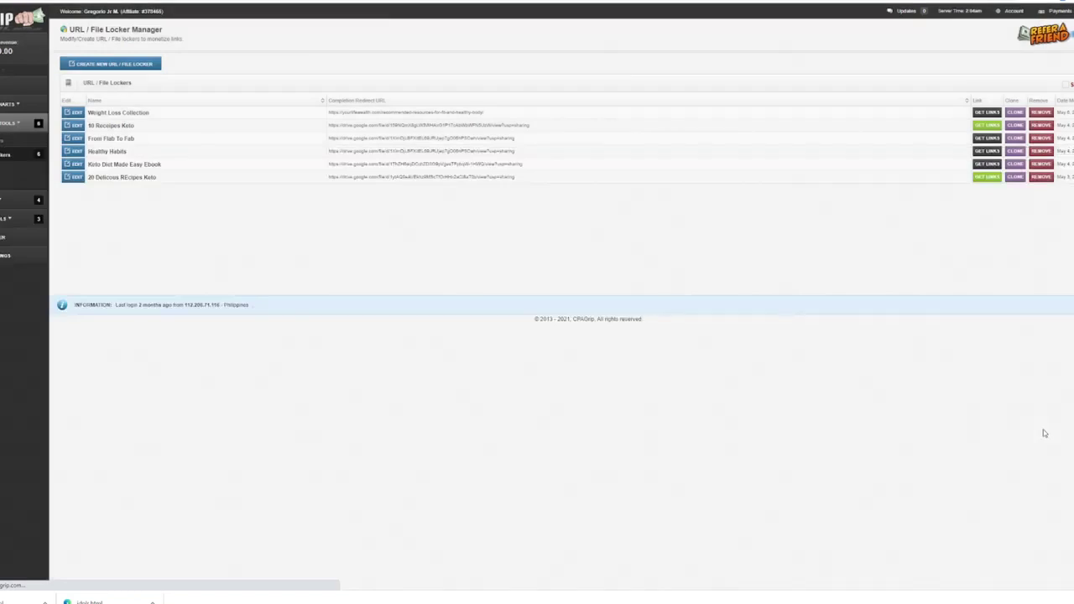
pyautogui.click(1044, 432)
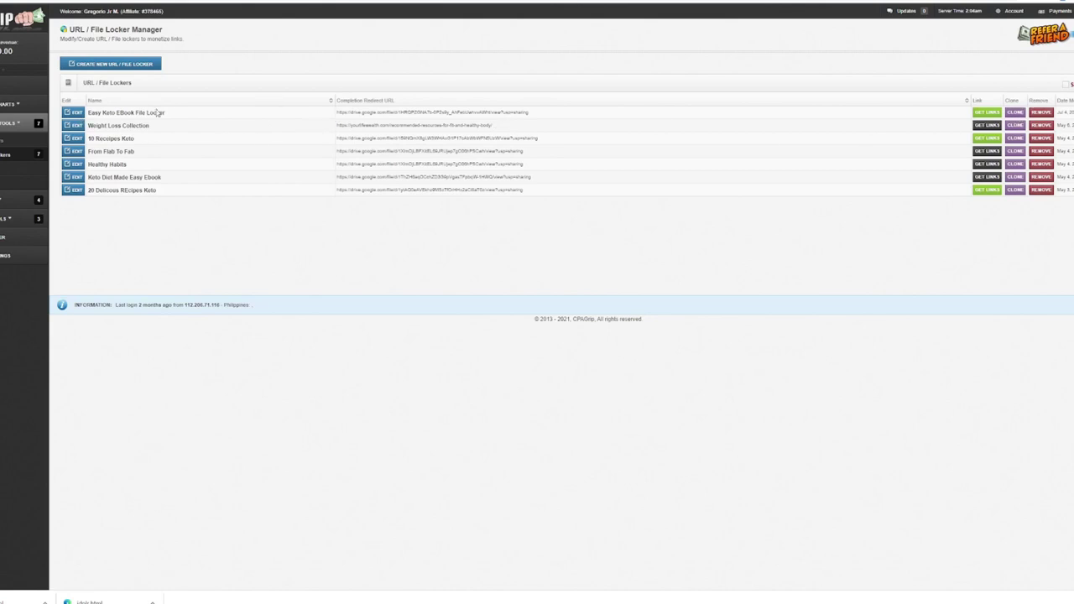
# Get the new locker's link and switch its domain to fasterfiles.net
pyautogui.click(987, 112)
pyautogui.click(477, 264)
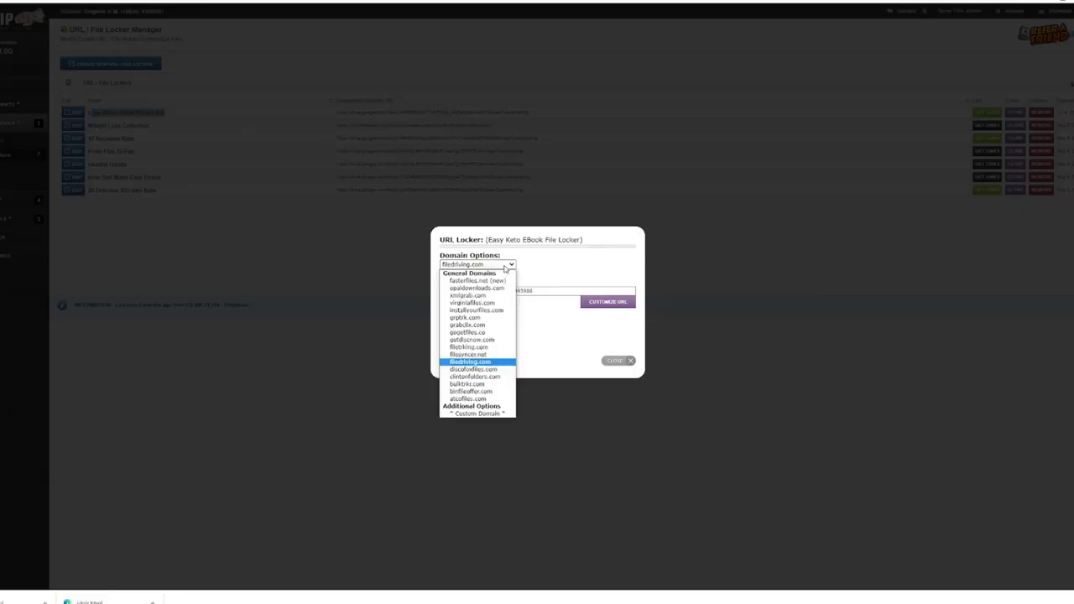
pyautogui.click(495, 280)
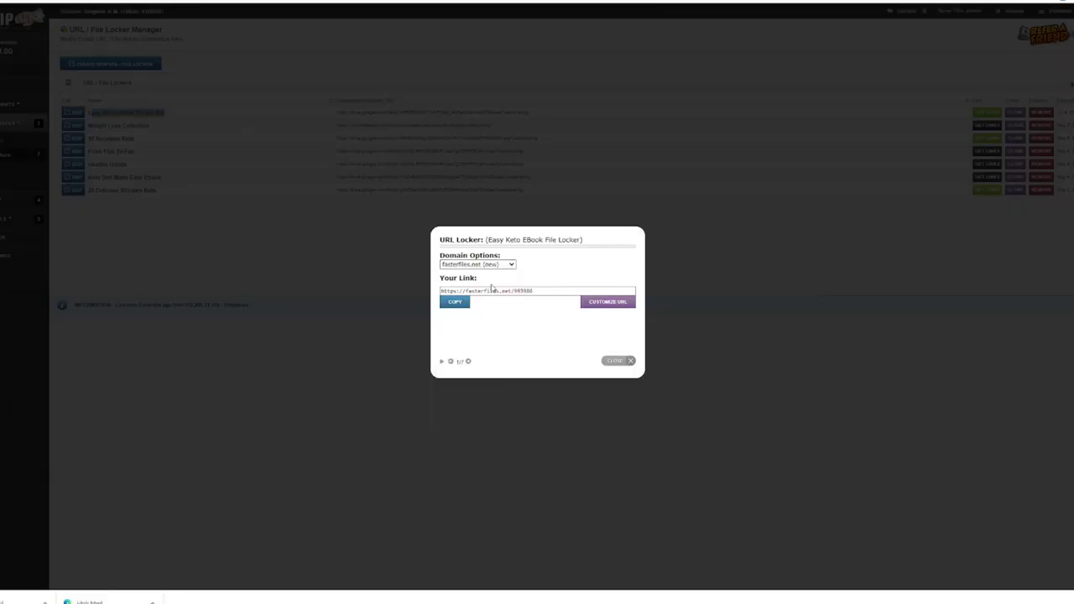
pyautogui.click(494, 265)
pyautogui.click(494, 265)
pyautogui.click(492, 266)
# Customize the link ending to easyketoebookdl and copy the updated link
pyautogui.moveTo(515, 290); pyautogui.dragTo(576, 297)
pyautogui.click(602, 304)
pyautogui.click(517, 300)
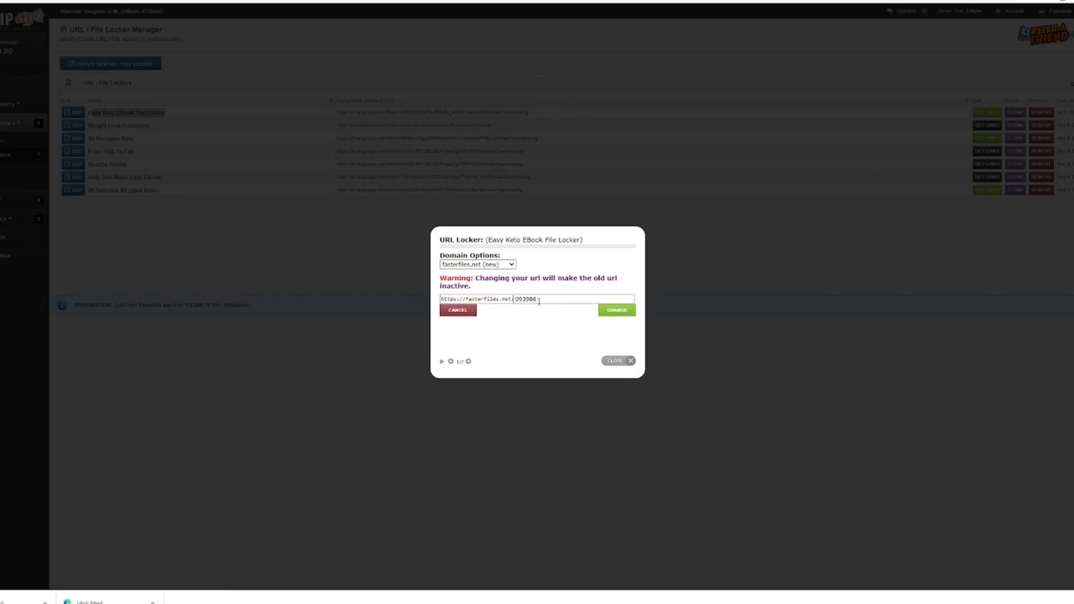
pyautogui.moveTo(536, 298); pyautogui.dragTo(514, 298)
pyautogui.write('easyketobook1')
pyautogui.click(618, 311)
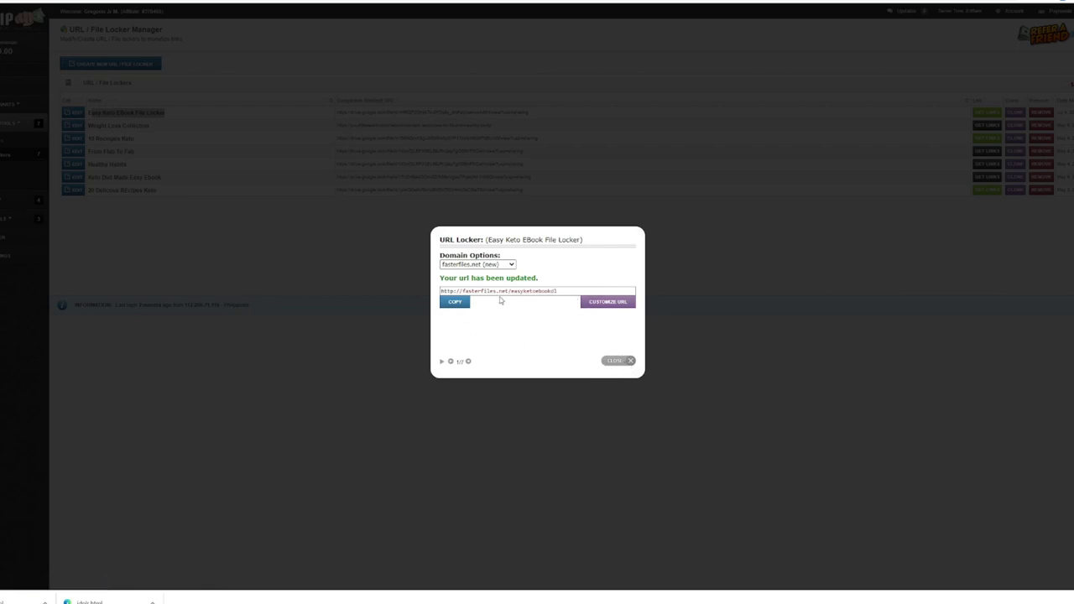
pyautogui.click(454, 305)
pyautogui.click(625, 362)
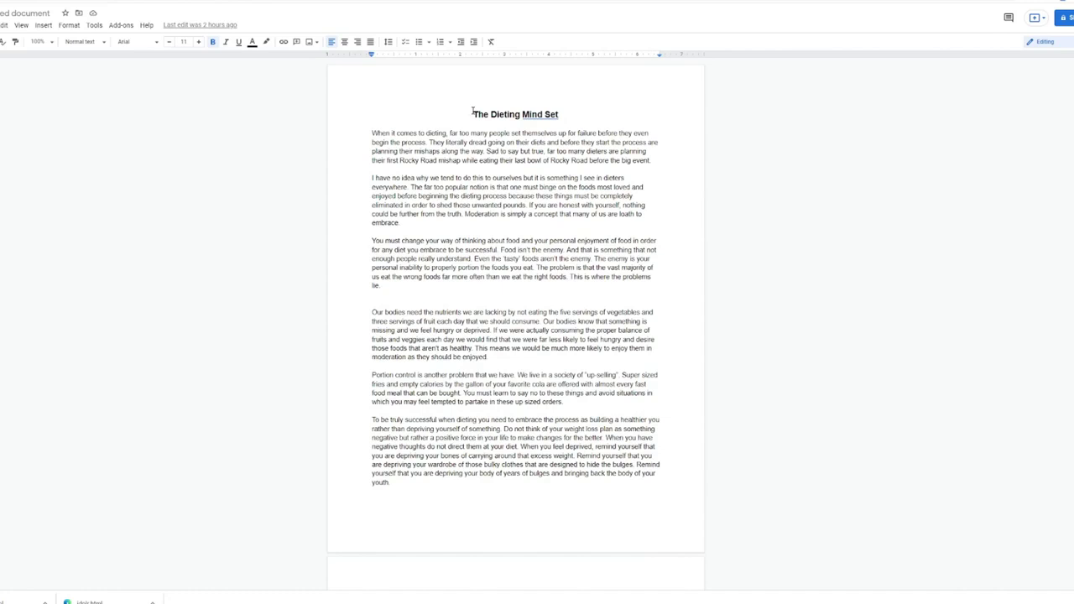
# Select the bold 'Free E-books' closing line on page 2 of the ebook
pyautogui.scroll(-1, 472, 110)
pyautogui.scroll(1, 472, 110)
pyautogui.scroll(-1, 453, 143)
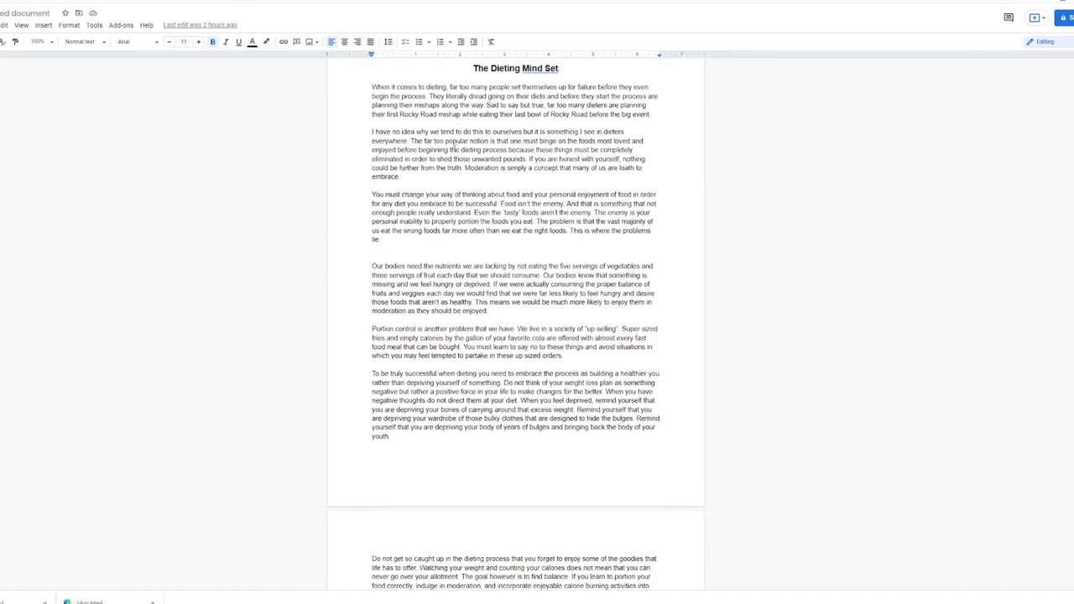
pyautogui.scroll(-6, 453, 150)
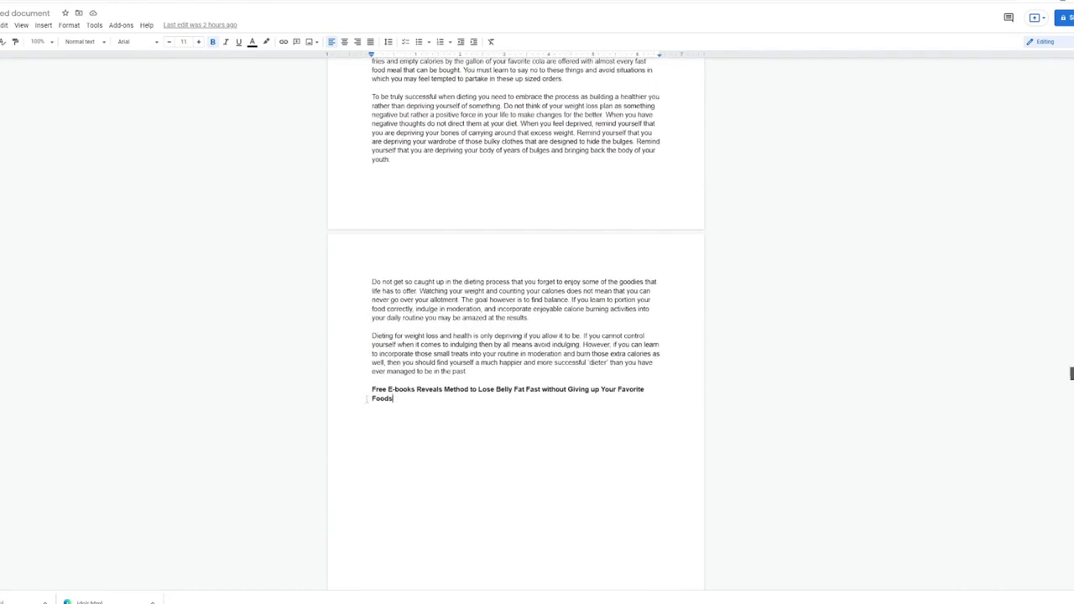
pyautogui.moveTo(371, 380)
pyautogui.mouseDown()
pyautogui.moveTo(411, 400)
pyautogui.moveTo(366, 391)
pyautogui.mouseUp()
pyautogui.click(405, 411)
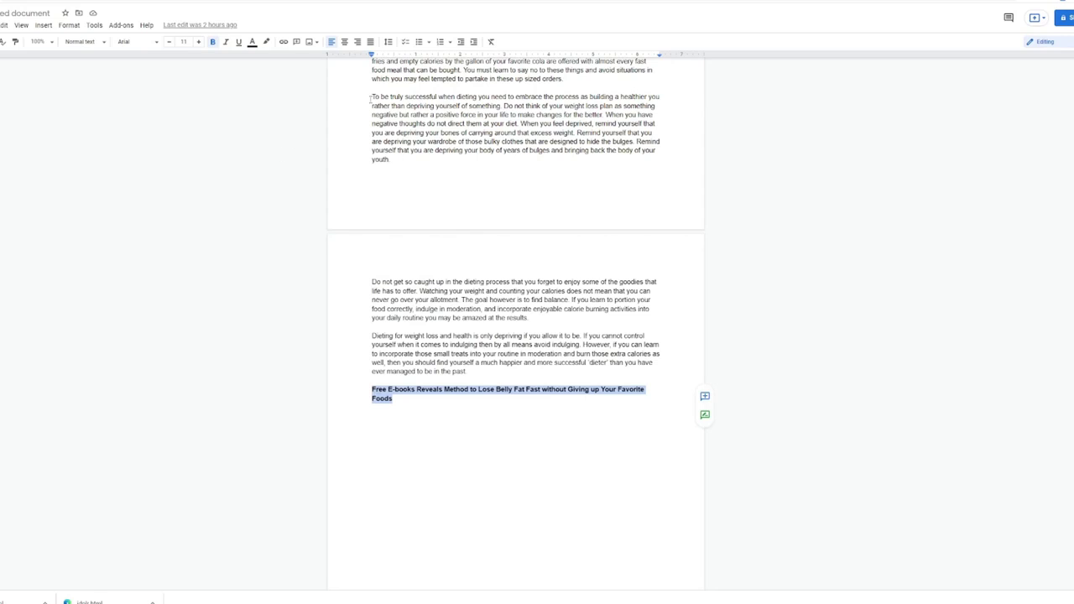
# Hyperlink the Free E-books heading to the copied easyketoebookdl locker URL
pyautogui.click(283, 41)
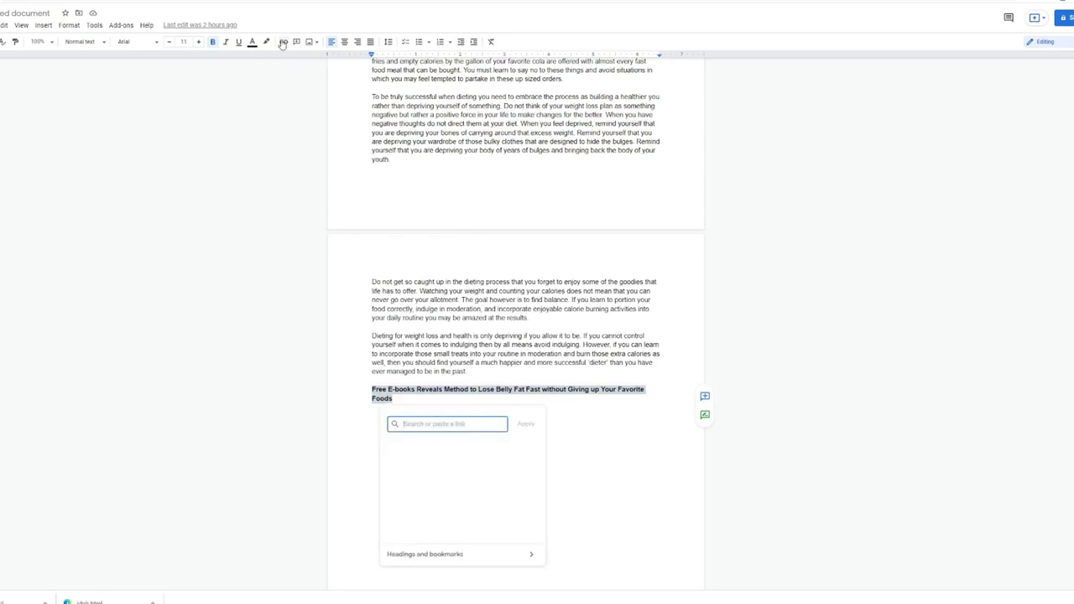
pyautogui.hotkey('ctrl', 'v')
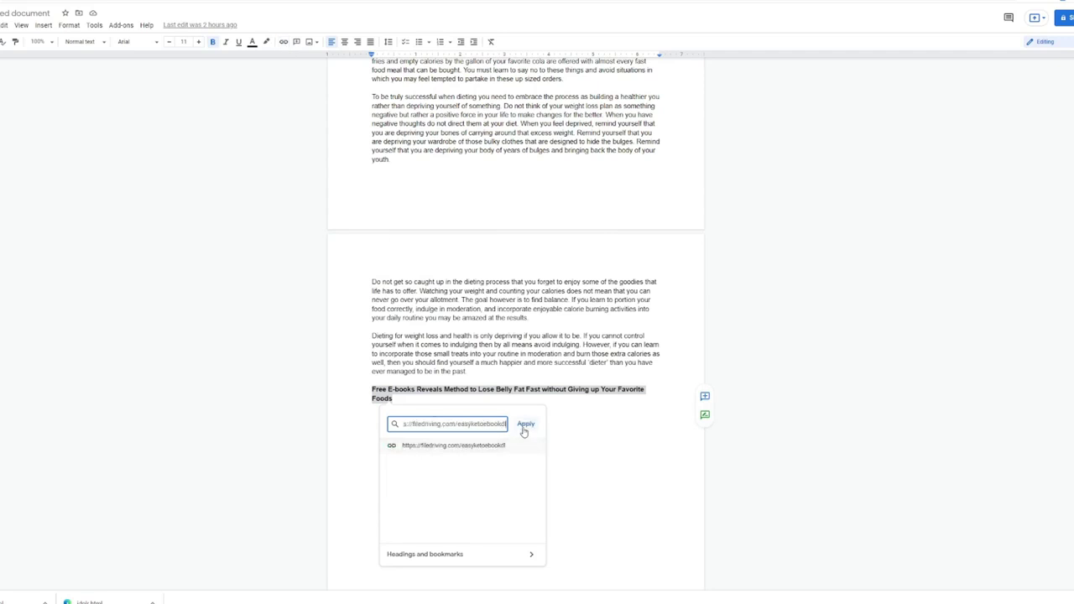
pyautogui.click(526, 425)
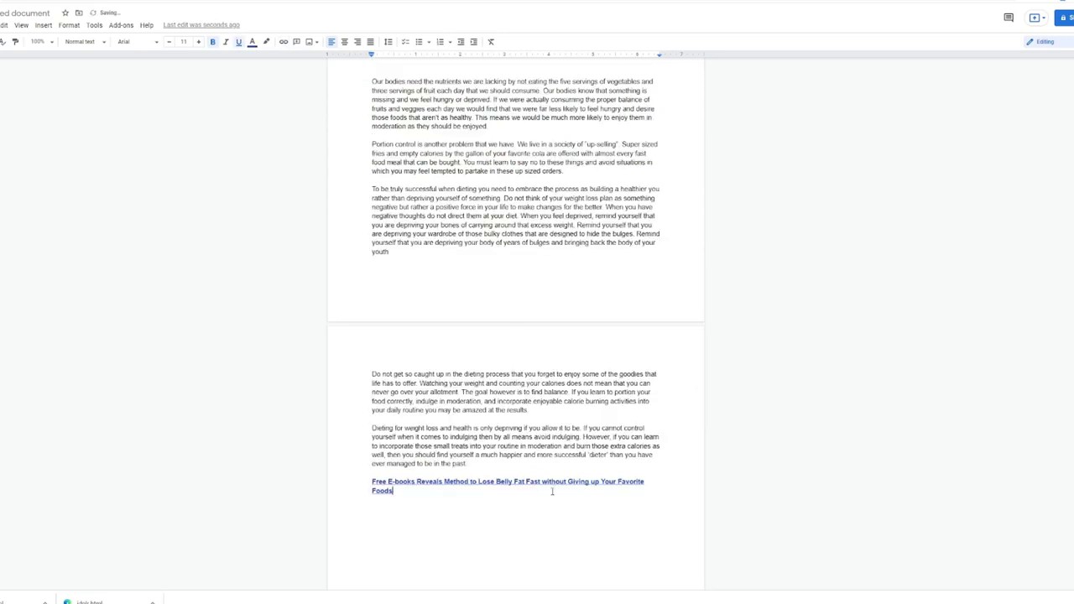
# Copy the linked heading and paste it after the fourth paragraph on page 1
pyautogui.moveTo(405, 492); pyautogui.dragTo(364, 478)
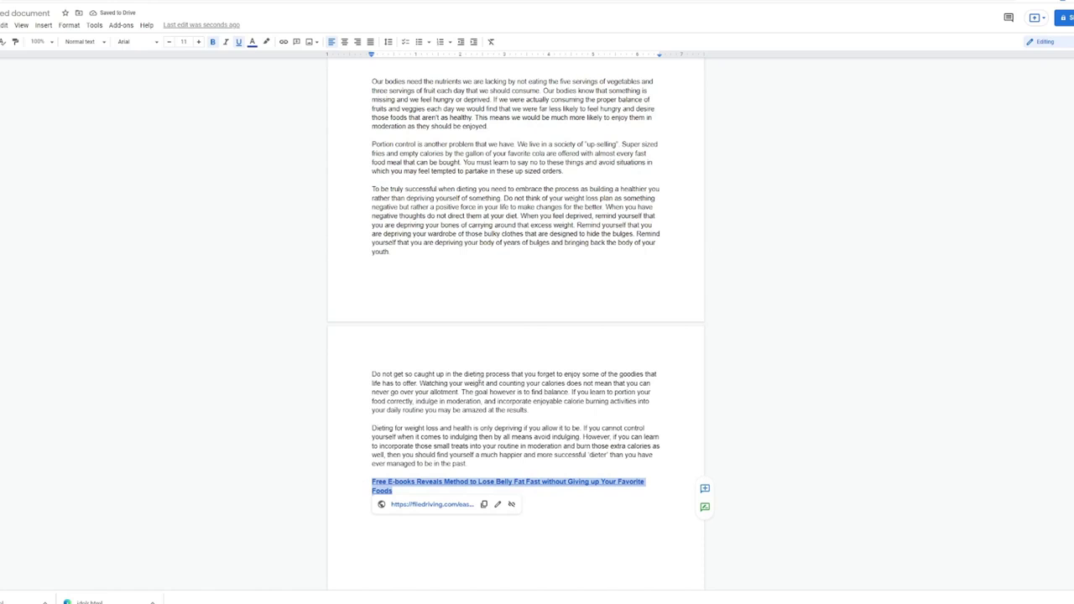
pyautogui.scroll(5, 477, 356)
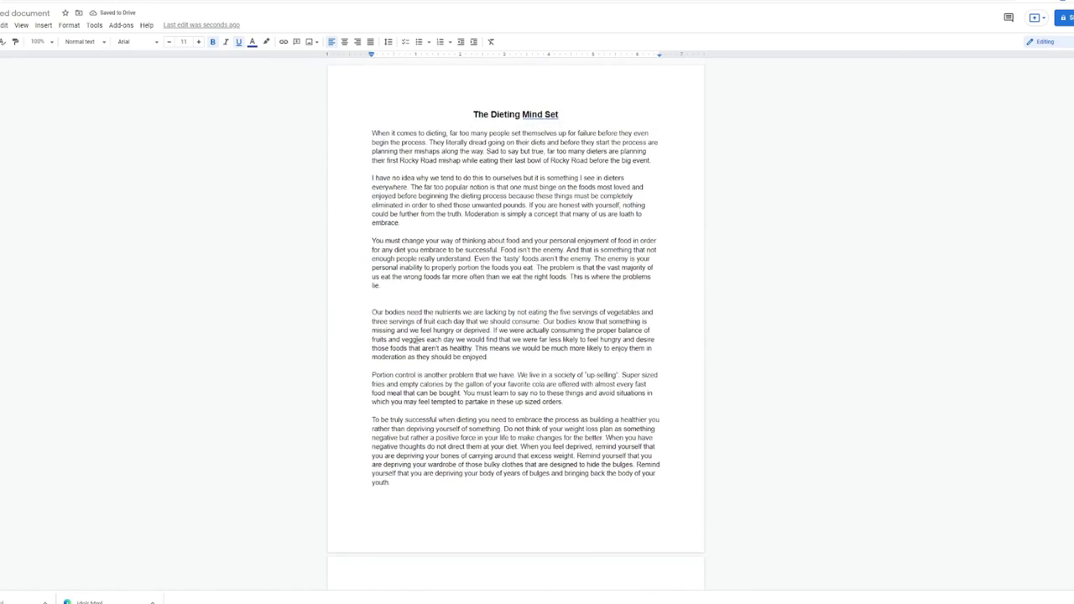
pyautogui.click(395, 290)
pyautogui.hotkey('ctrl', 'v')
# Paste the linked heading at the top of page 2 and verify its link
pyautogui.scroll(-3, 393, 391)
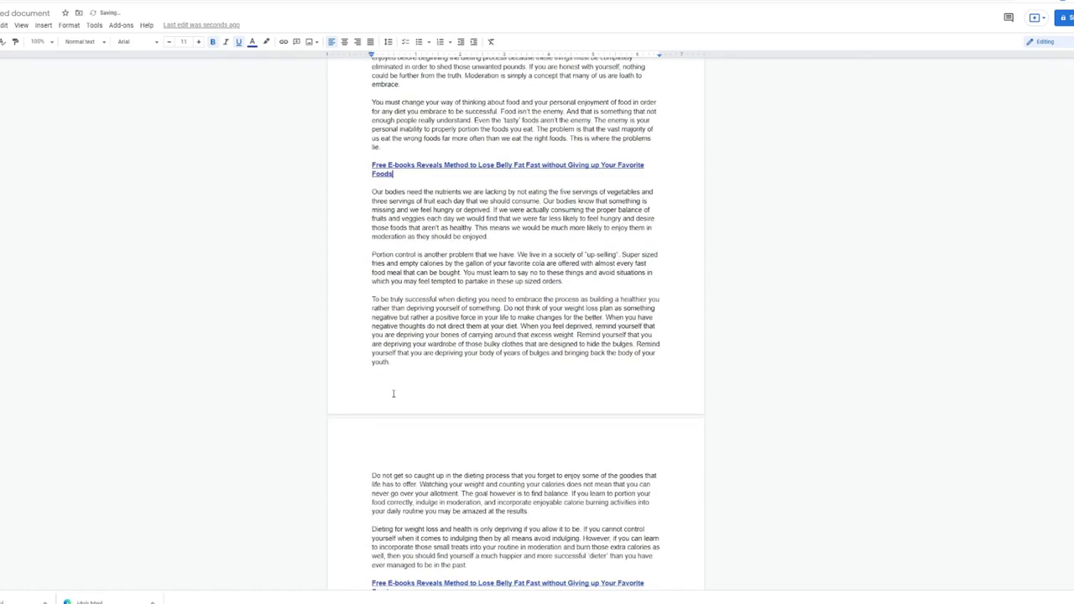
pyautogui.click(402, 366)
pyautogui.press('Down')
pyautogui.hotkey('ctrl', 'v')
pyautogui.scroll(-6, 495, 351)
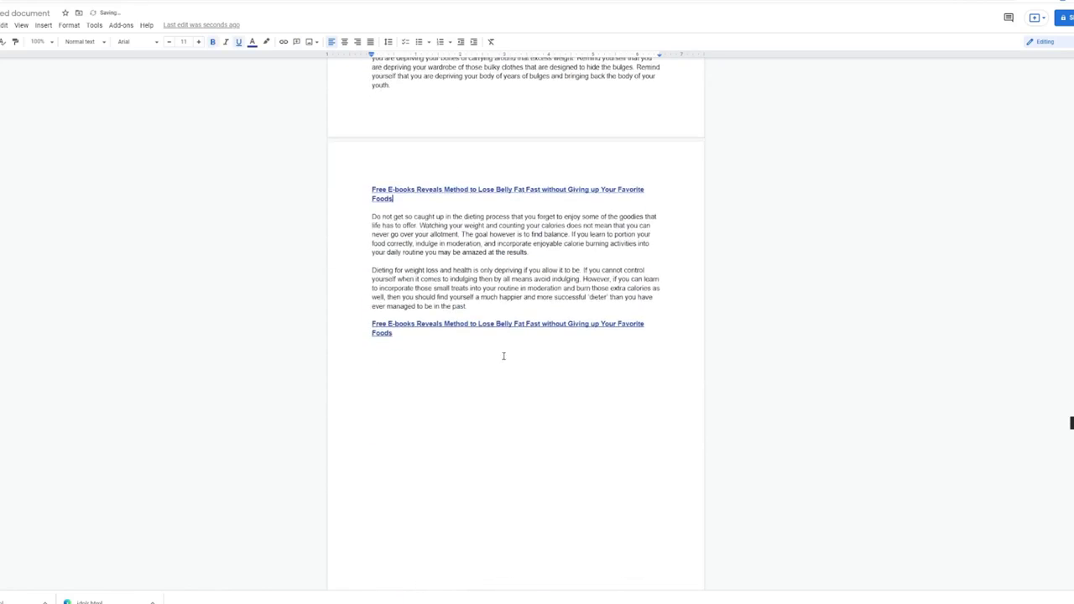
pyautogui.scroll(9, 504, 356)
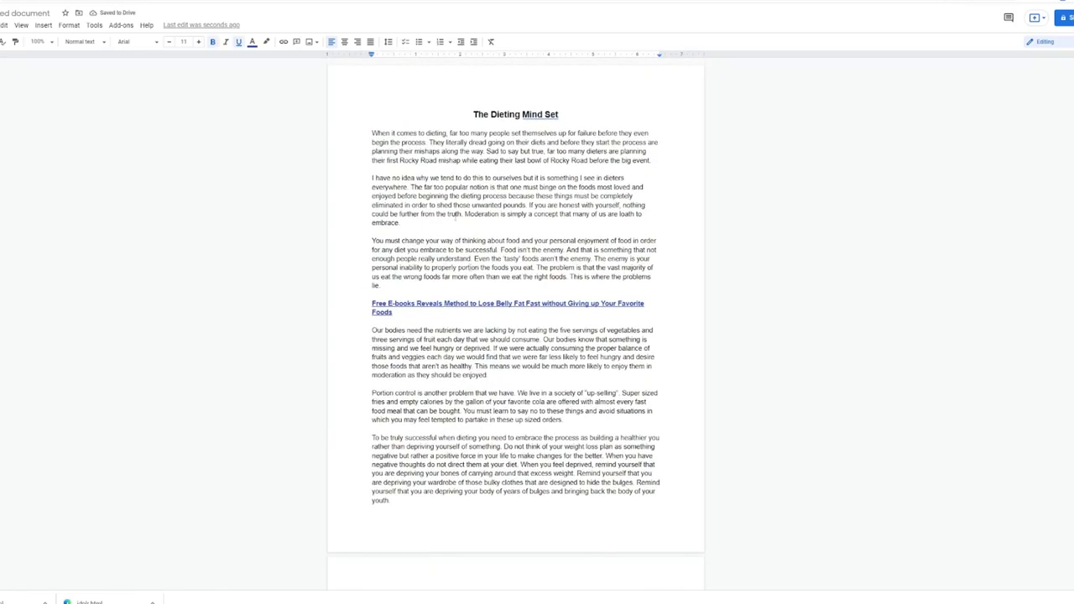
pyautogui.scroll(-8, 450, 264)
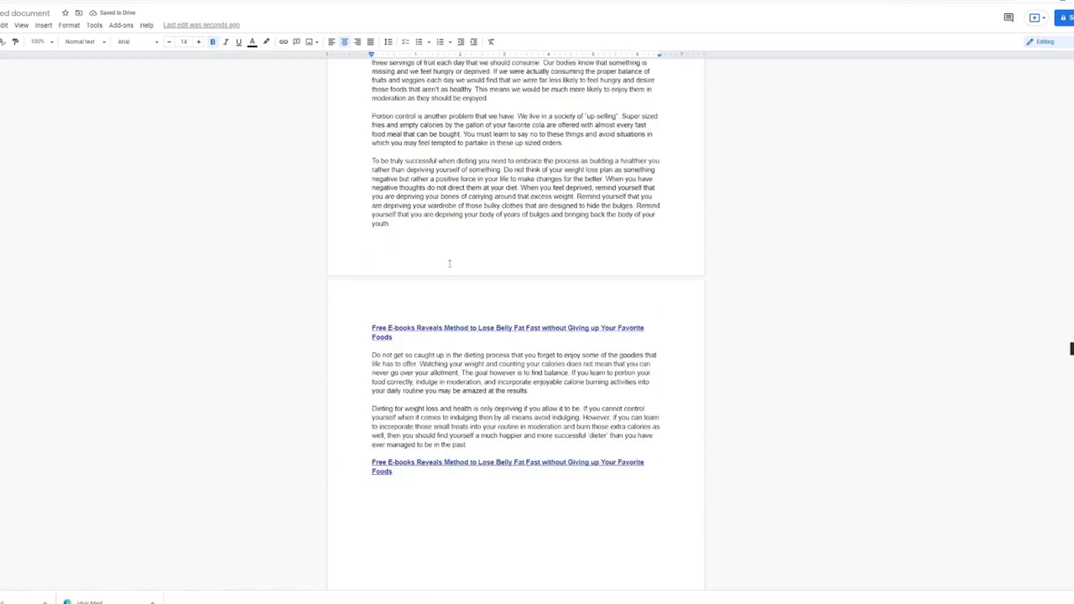
pyautogui.scroll(8, 546, 379)
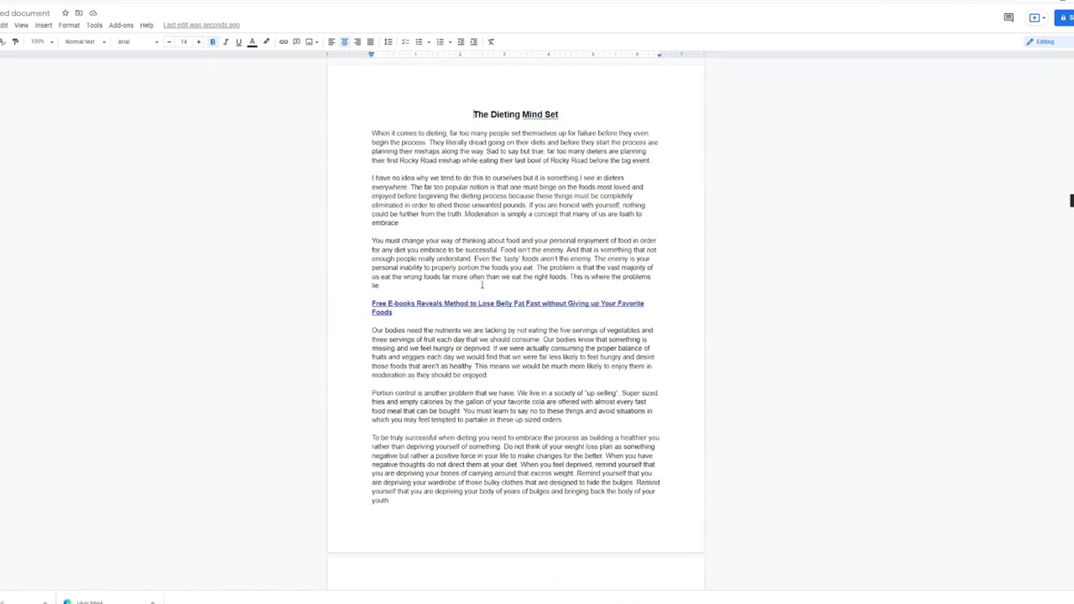
pyautogui.moveTo(650, 304); pyautogui.dragTo(609, 304)
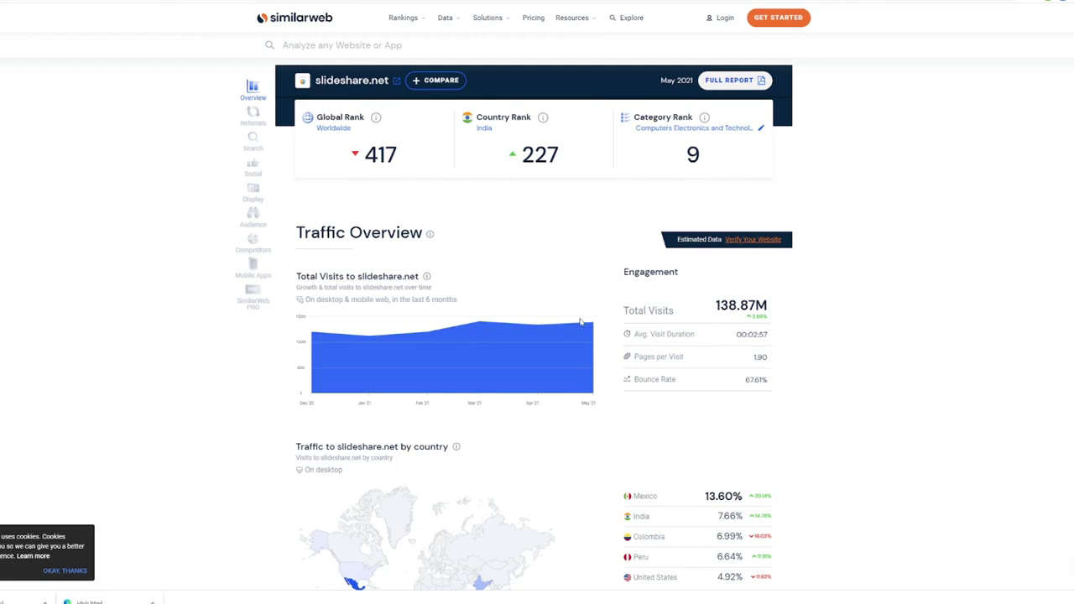
# View slideshare.net's SimilarWeb overview: global rank 417 and 138.87M total visits
pyautogui.moveTo(592, 325)
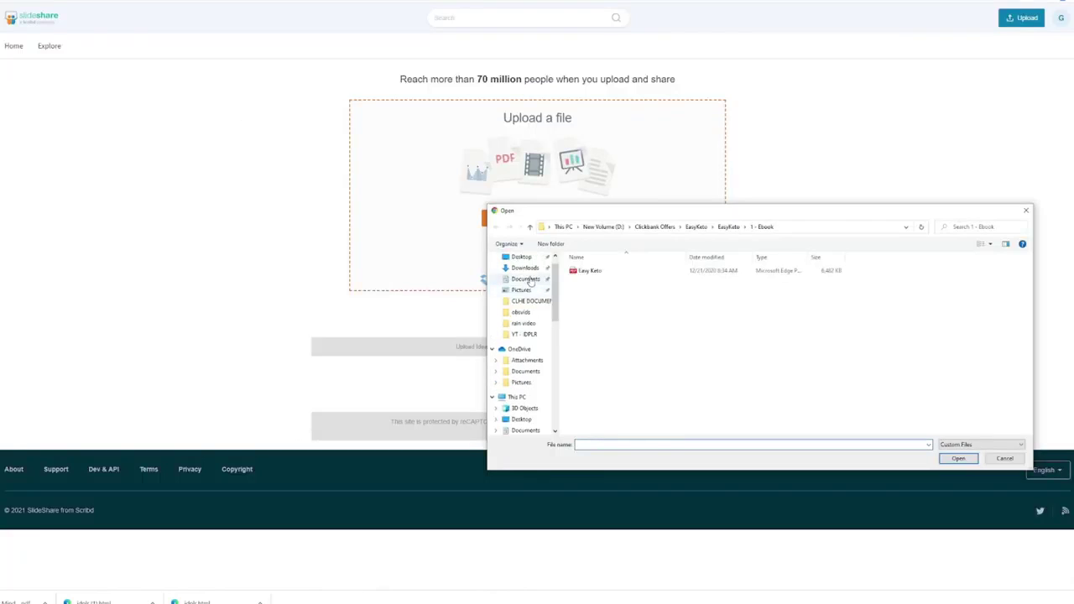
# Upload The Dieting Mind Set PDF from Downloads and retitle it 'The Dieting Mindset'
pyautogui.click(525, 268)
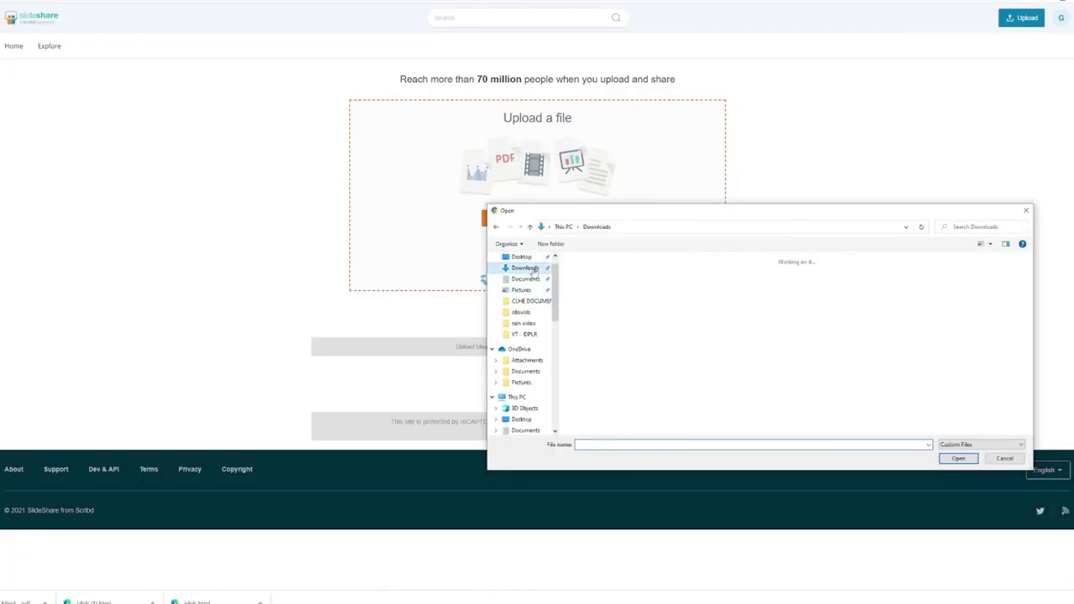
pyautogui.click(595, 304)
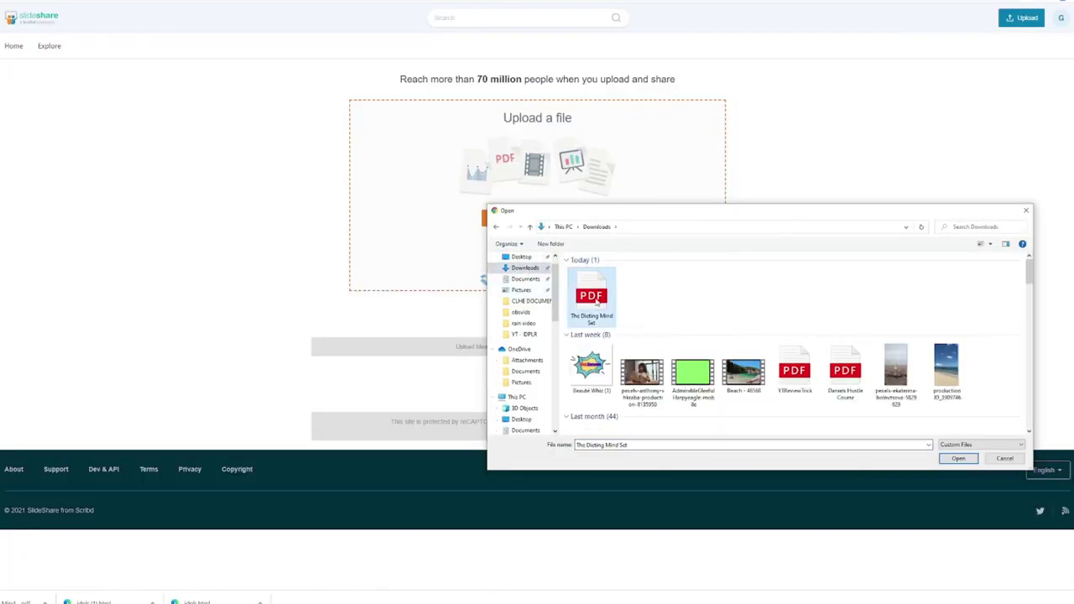
pyautogui.doubleClick(596, 304)
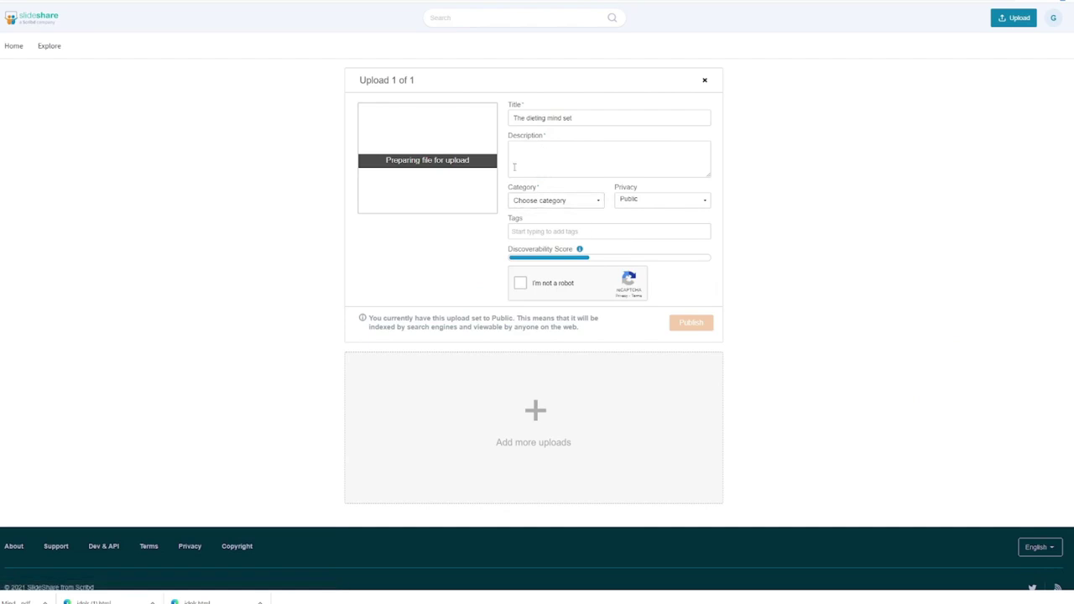
pyautogui.moveTo(575, 119); pyautogui.dragTo(509, 119)
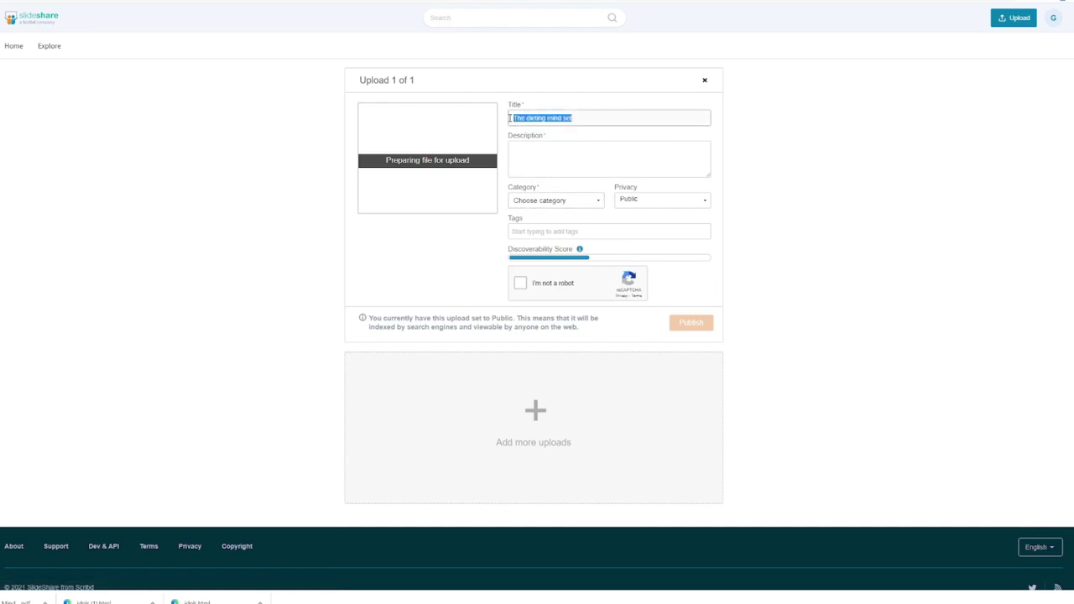
pyautogui.write('The Dieting Mi')
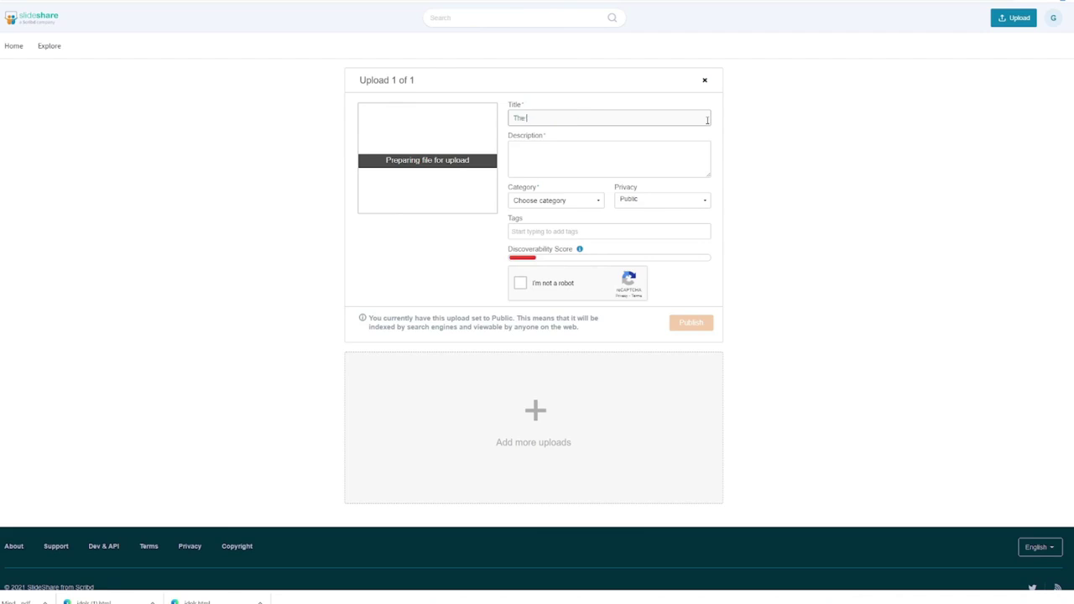
pyautogui.write('ndset')
pyautogui.click(609, 145)
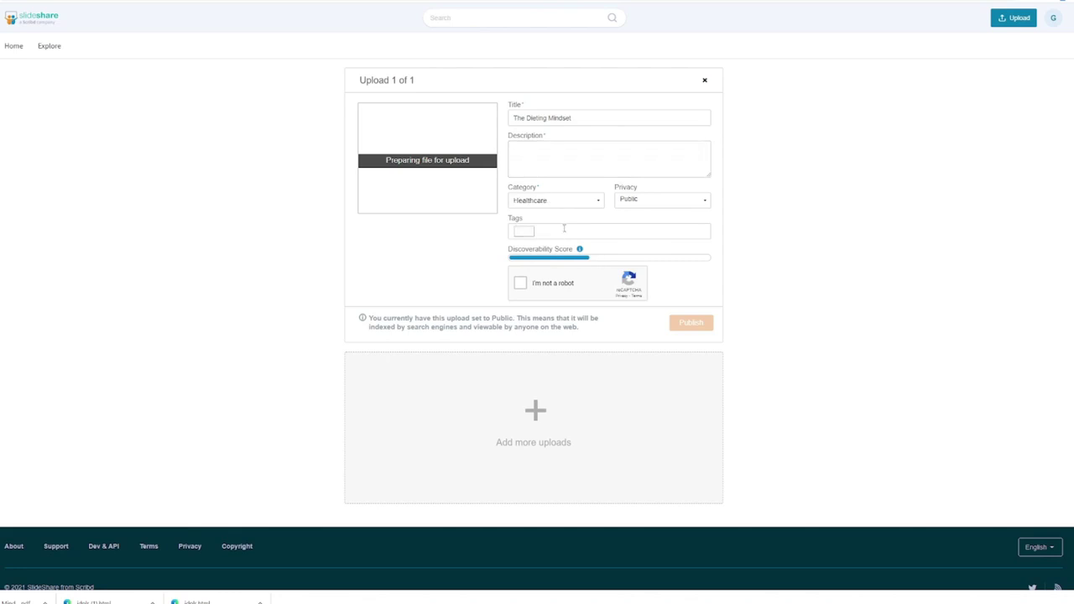
# Add the tags keto diet guide, diet, diet mindset and diet requirements
pyautogui.write('Diet')
pyautogui.click(555, 259)
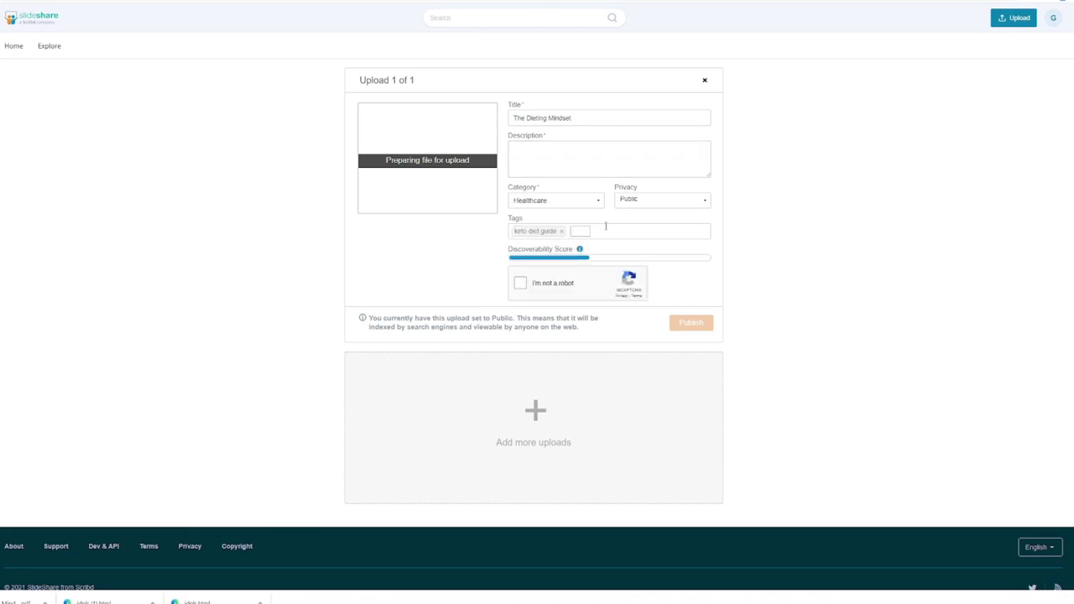
pyautogui.write('diet')
pyautogui.click(595, 247)
pyautogui.write('diet mindset')
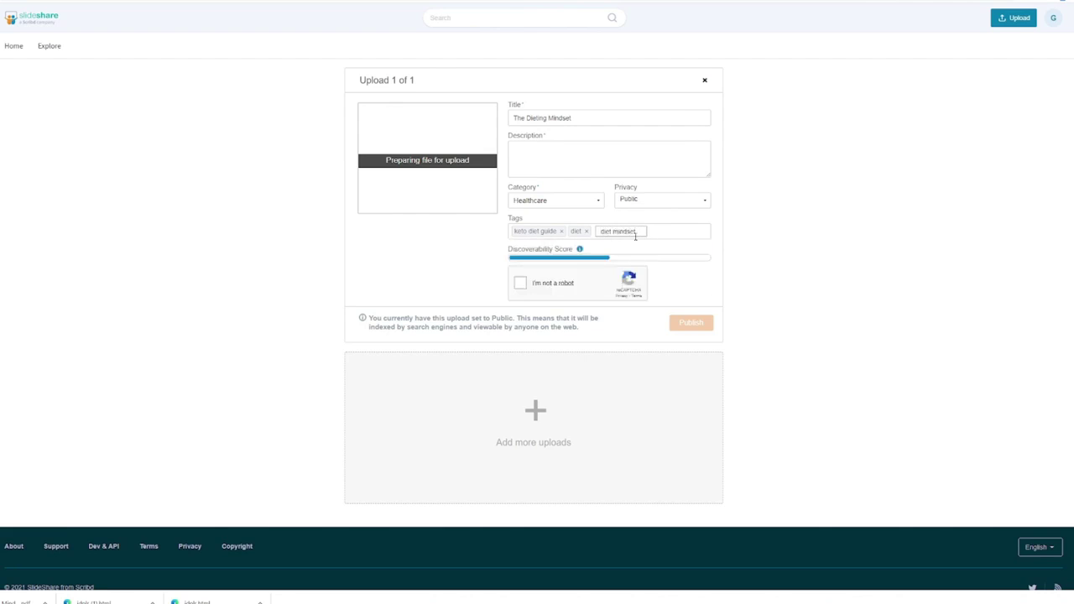
pyautogui.press('Return')
pyautogui.write('d')
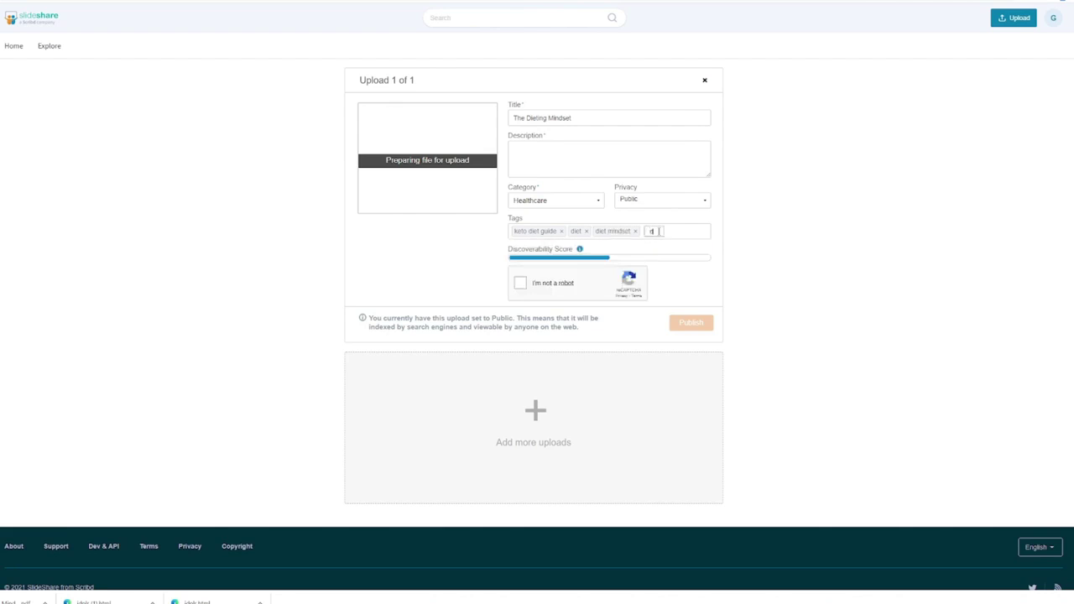
pyautogui.write('iet requirements')
pyautogui.press('Return')
# Add the tags keto diet guide, fat belly loss and diet guide, then tick I'm not a robot
pyautogui.write('keto')
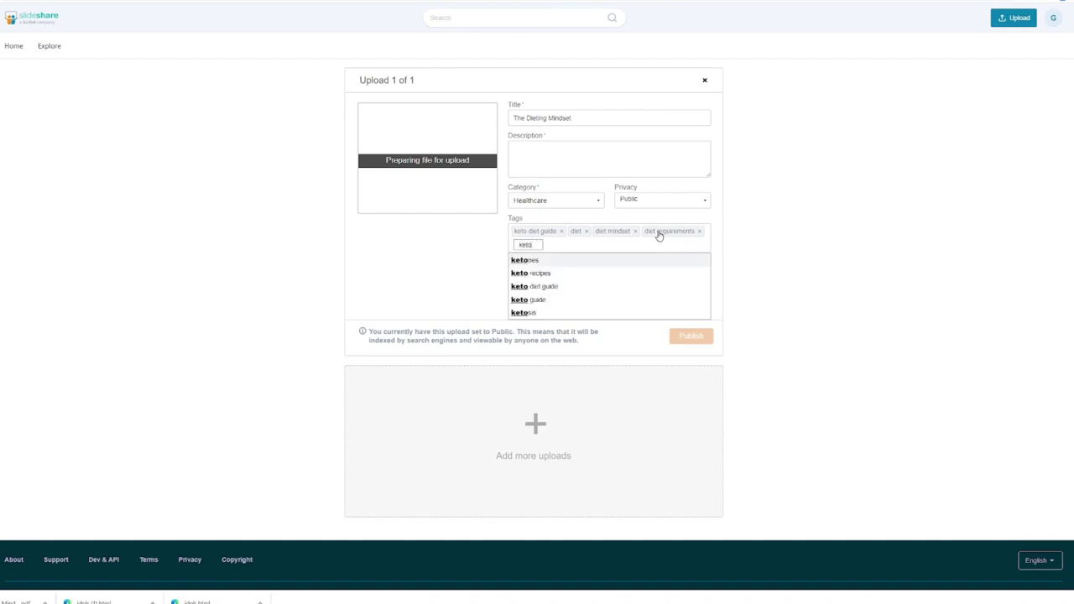
pyautogui.press('Down')
pyautogui.press('Down')
pyautogui.press('Return')
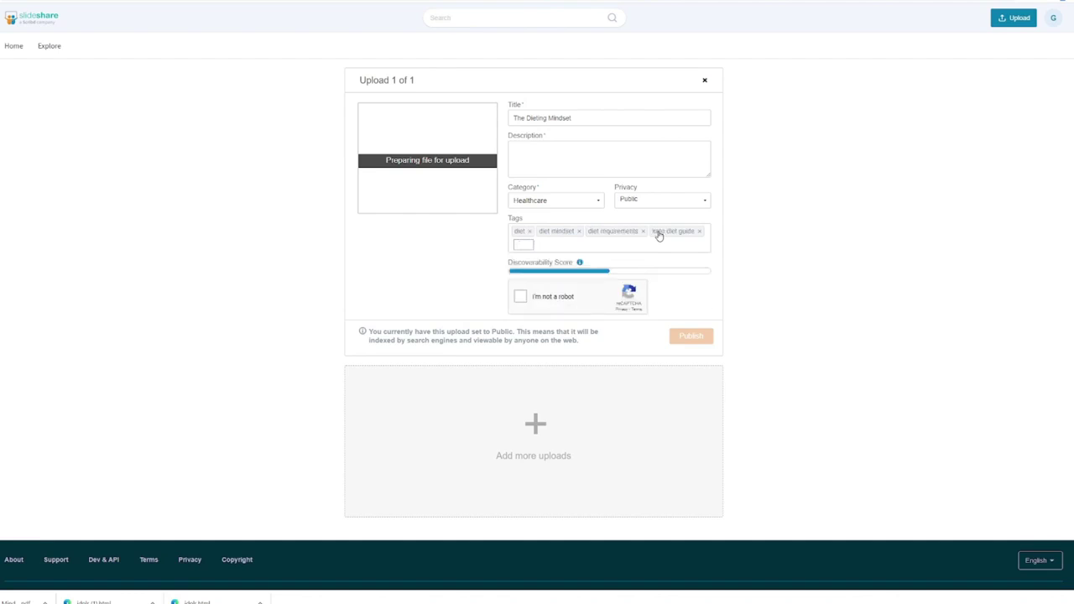
pyautogui.write('fat belly loss')
pyautogui.press('Return')
pyautogui.write('diet guide')
pyautogui.press('Return')
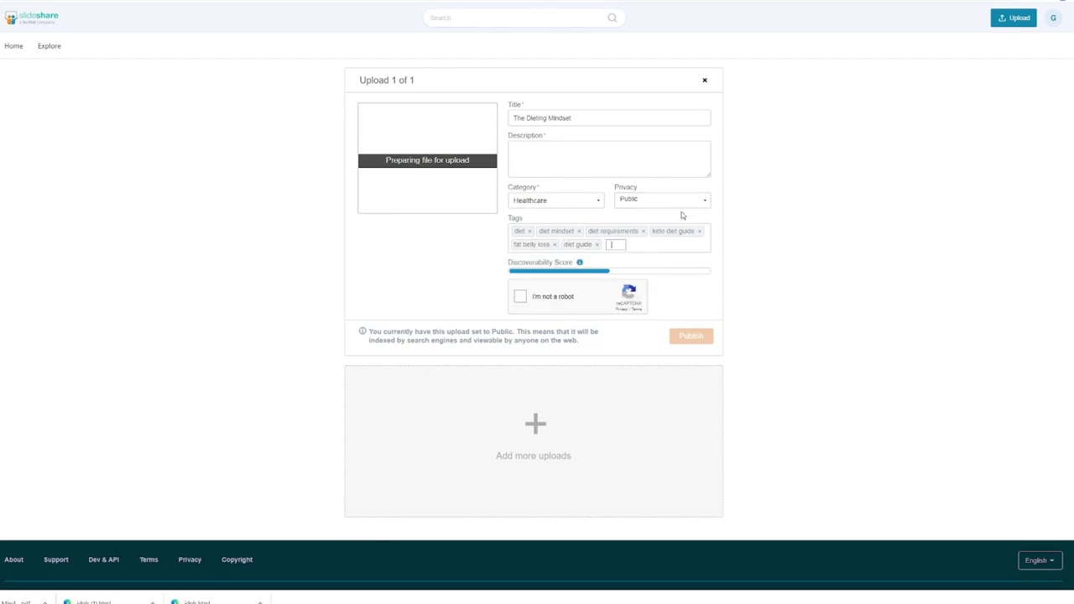
pyautogui.click(539, 154)
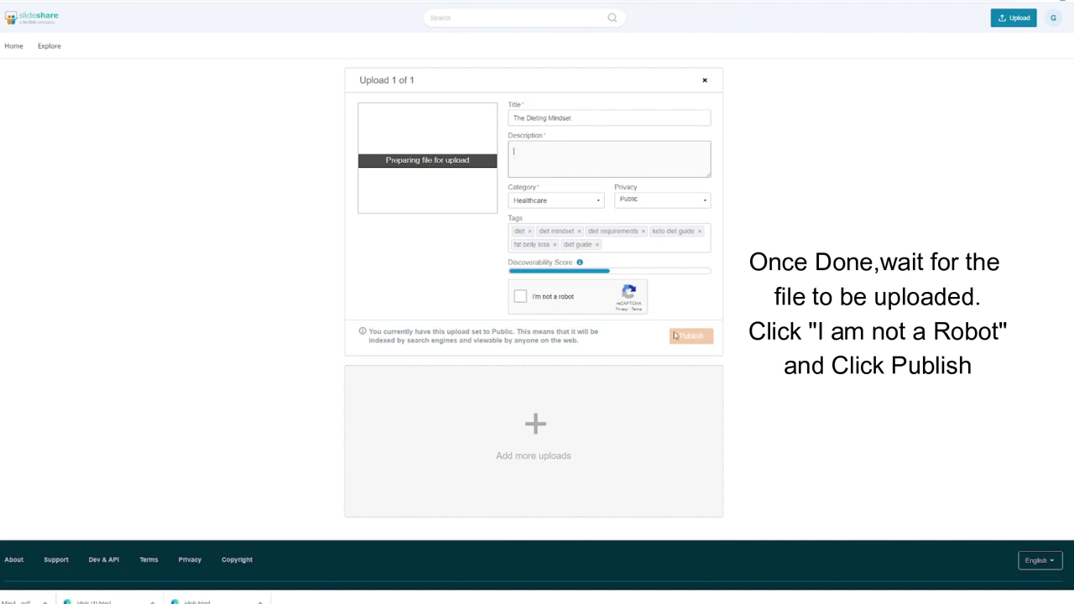
pyautogui.click(520, 298)
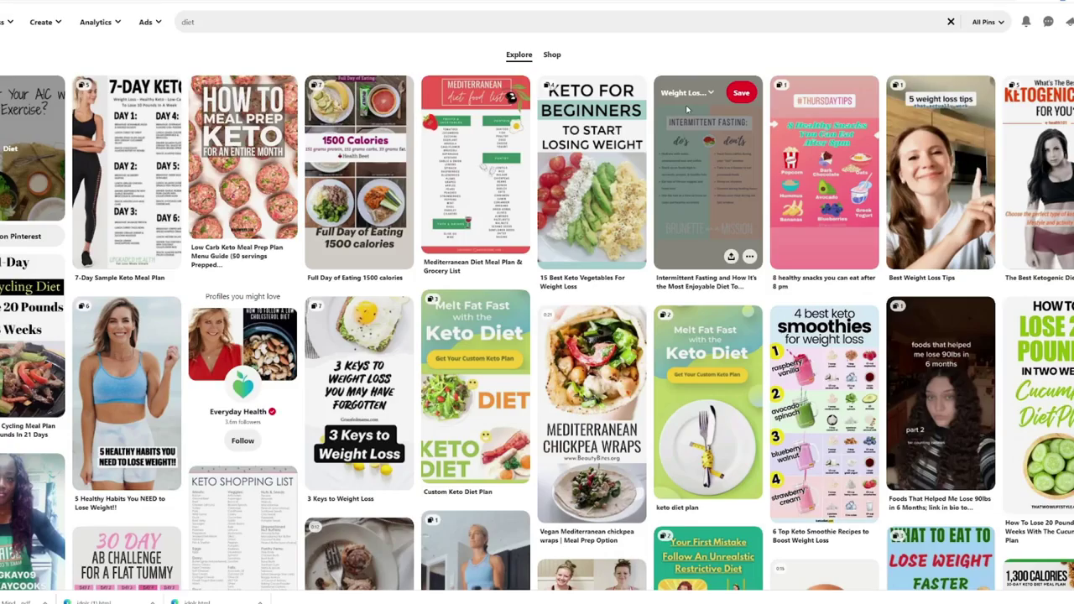
# Scroll through Pinterest's 'diet' search results of keto and diet-plan pins
pyautogui.scroll(-3, 685, 104)
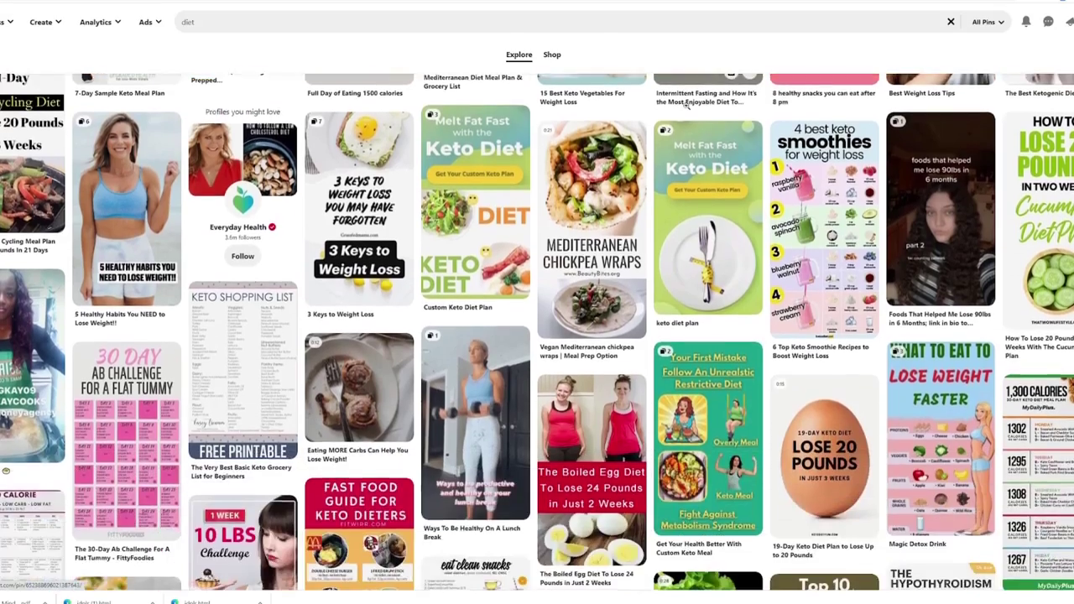
pyautogui.scroll(-4, 686, 103)
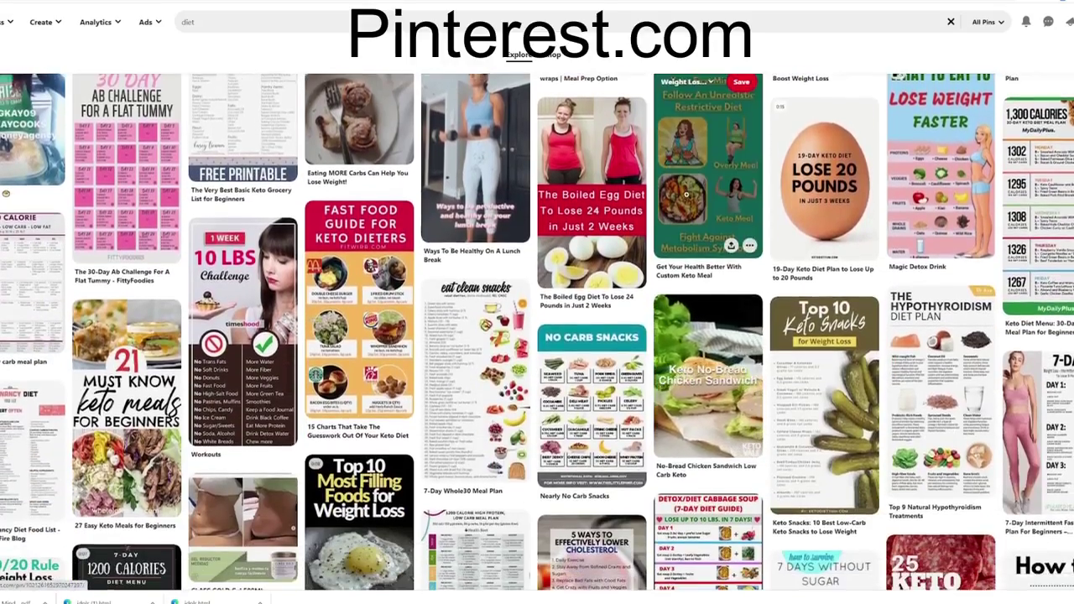
pyautogui.scroll(-5, 686, 194)
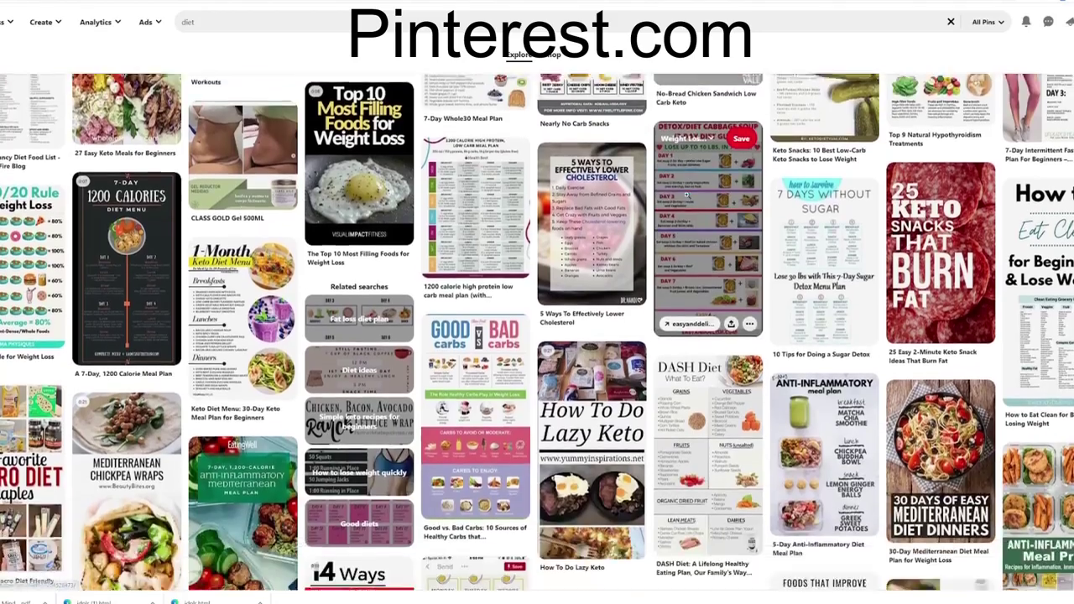
pyautogui.scroll(7, 687, 196)
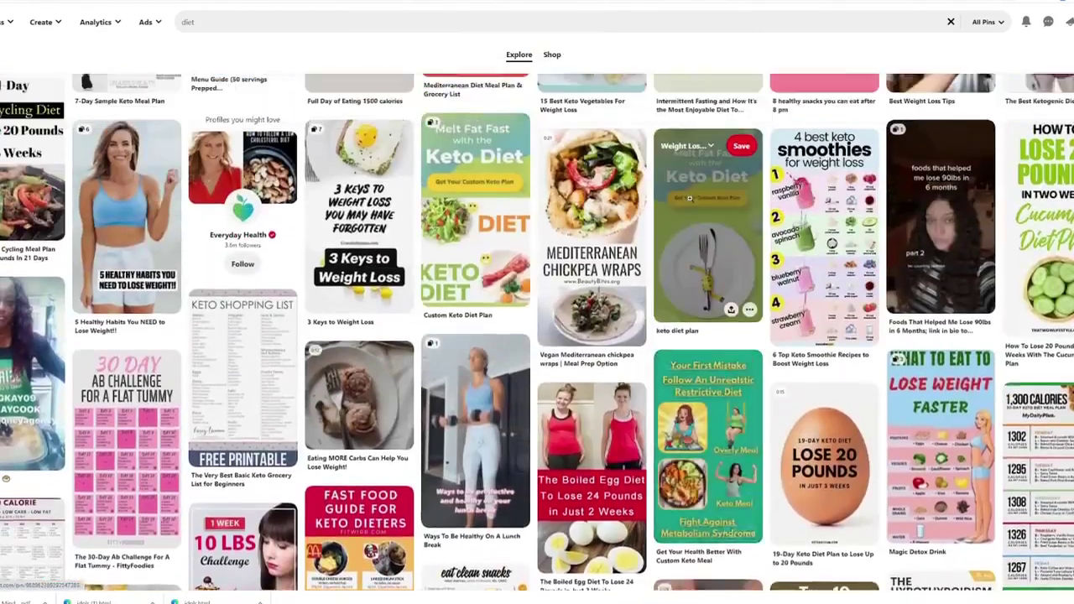
pyautogui.scroll(2, 689, 198)
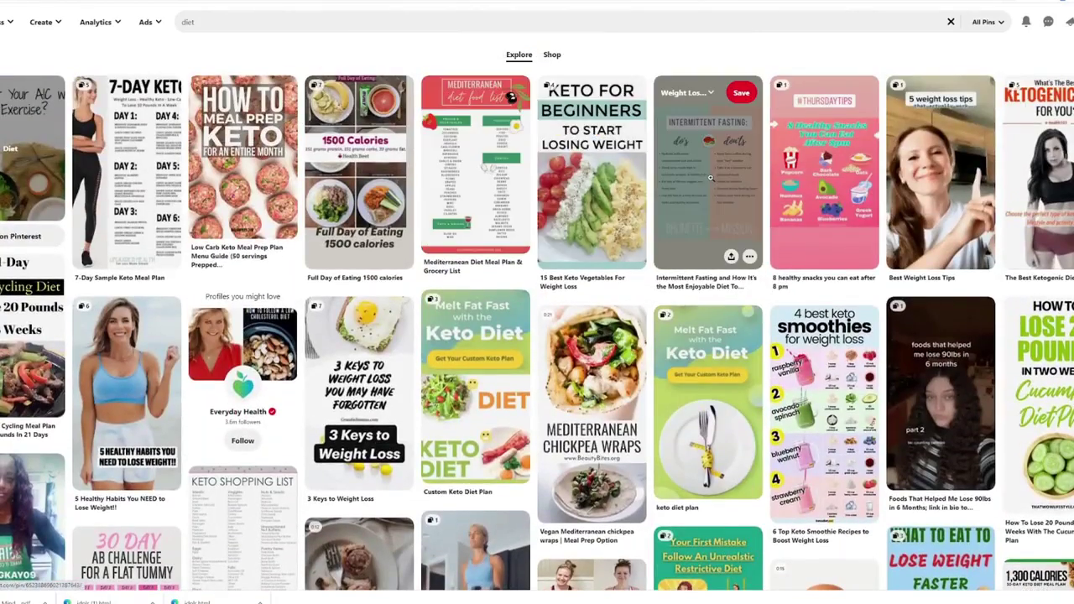
pyautogui.scroll(-1, 776, 198)
pyautogui.scroll(-2, 776, 198)
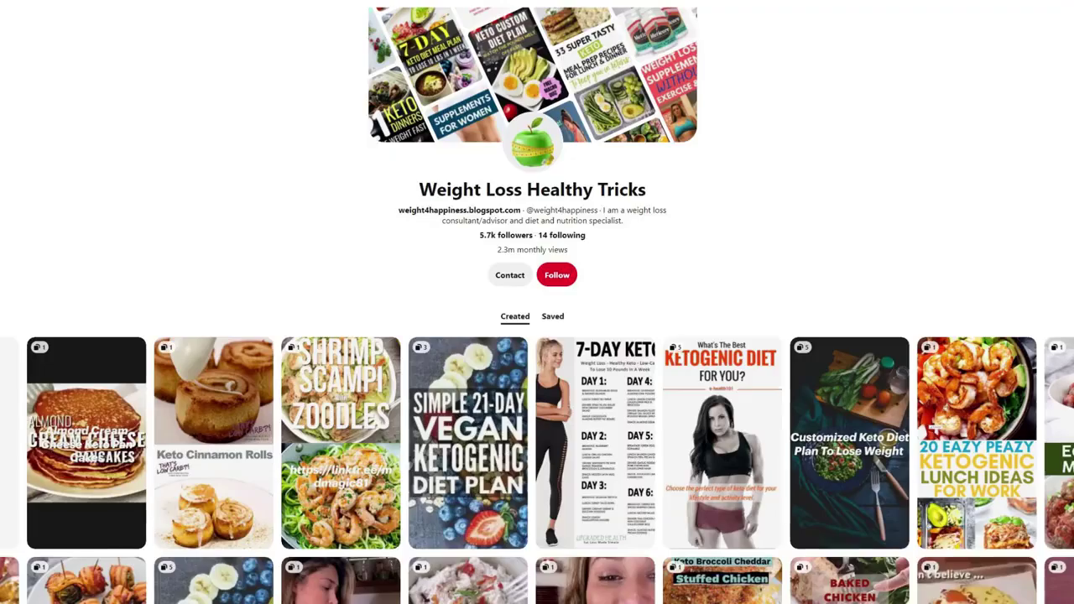